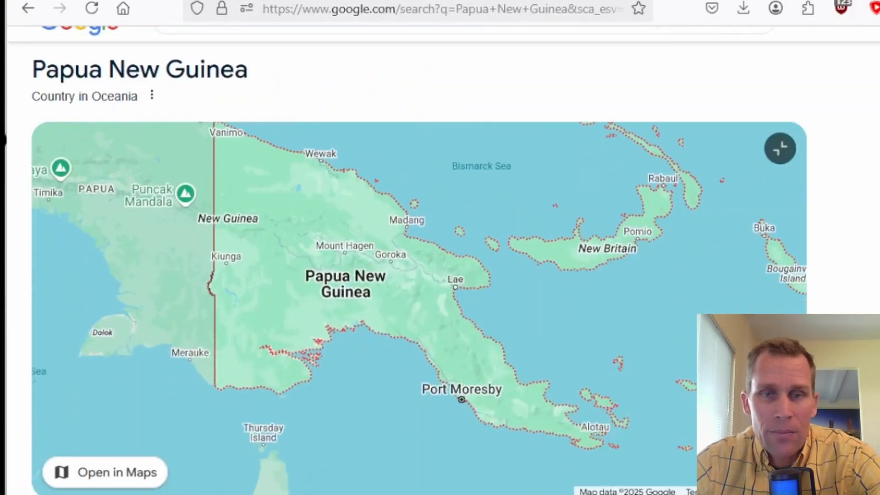
Examine Papua New Guinea and its surroundings on the Google search result map.
{"action": "scroll", "coordinate": [432, 235], "scroll_direction": "down", "scroll_amount": 4}
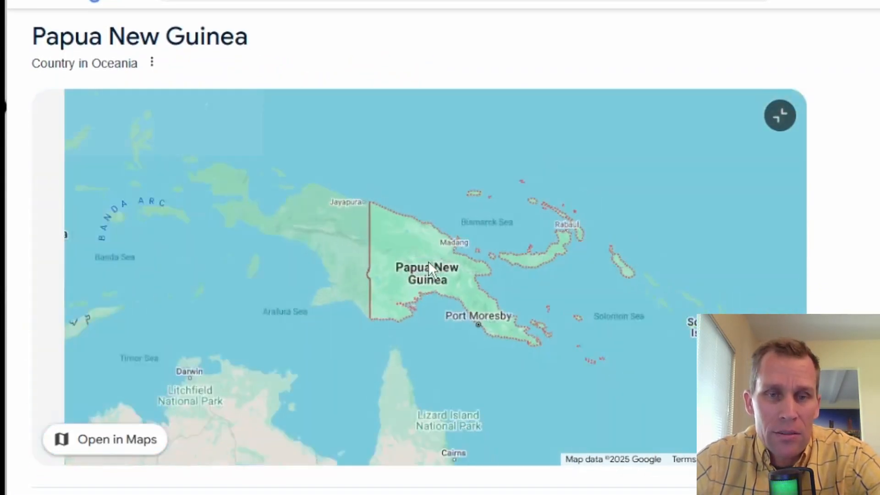
{"action": "left_click_drag", "start_coordinate": [438, 396], "coordinate": [424, 353]}
{"action": "scroll", "coordinate": [403, 270], "scroll_direction": "up", "scroll_amount": 2}
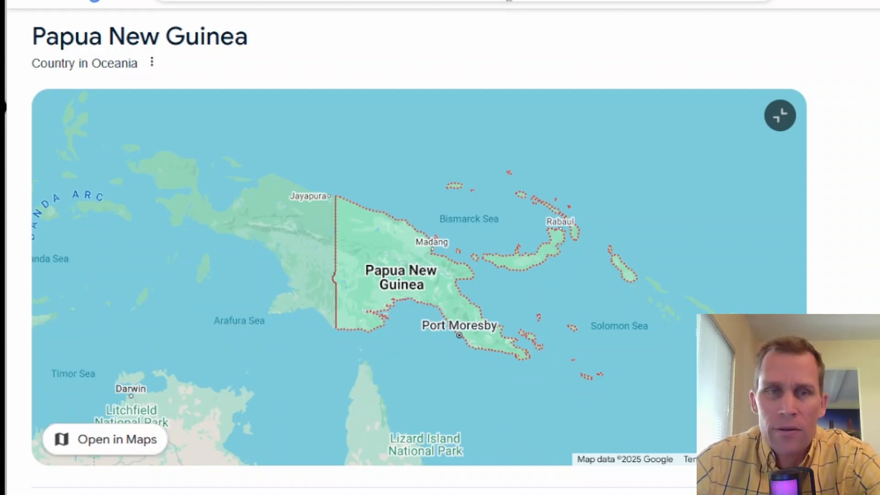
Look over the SpatialReference.org and Earthdata Search pages and the HEC-RAS project support_4, ending back on Earthdata Search.
{"action": "left_click", "coordinate": [518, 1]}
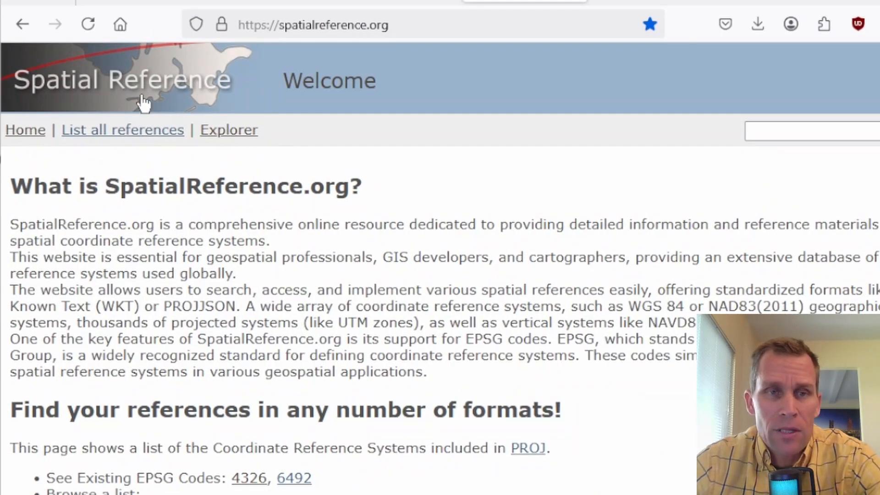
{"action": "left_click", "coordinate": [152, 2]}
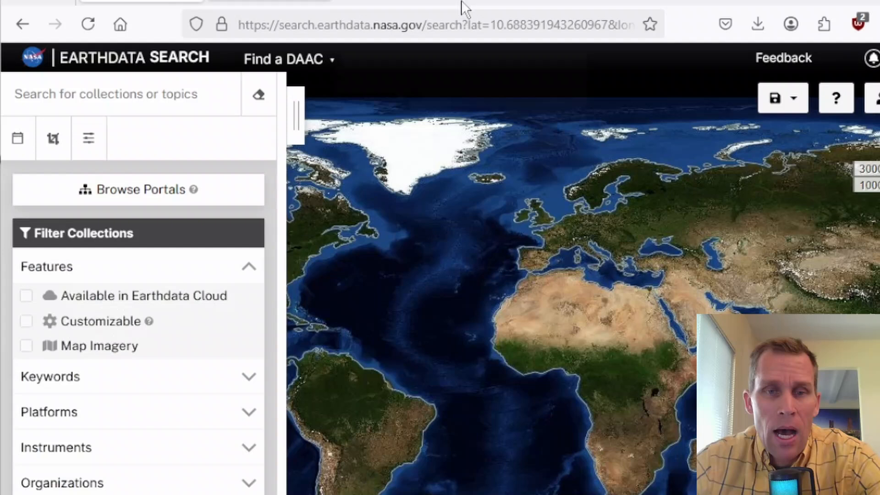
{"action": "left_click", "coordinate": [844, 2]}
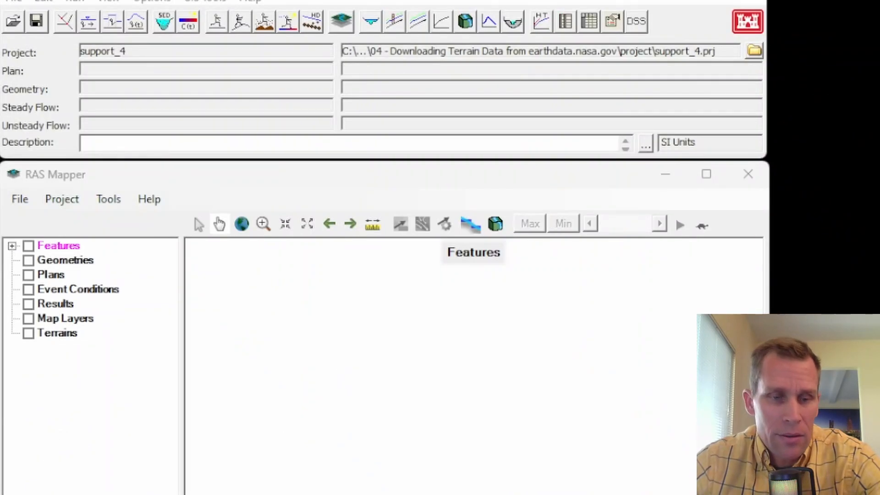
{"action": "key", "text": "alt+Tab"}
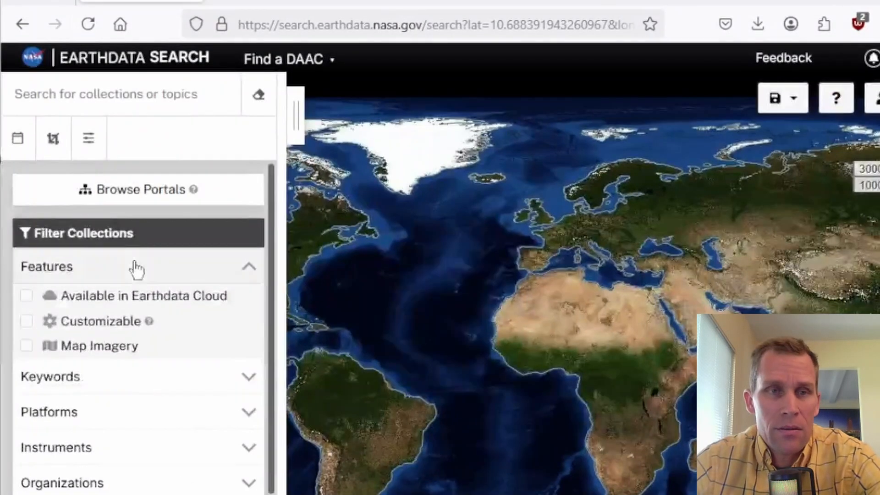
{"action": "left_click_drag", "start_coordinate": [323, 27], "coordinate": [695, 41]}
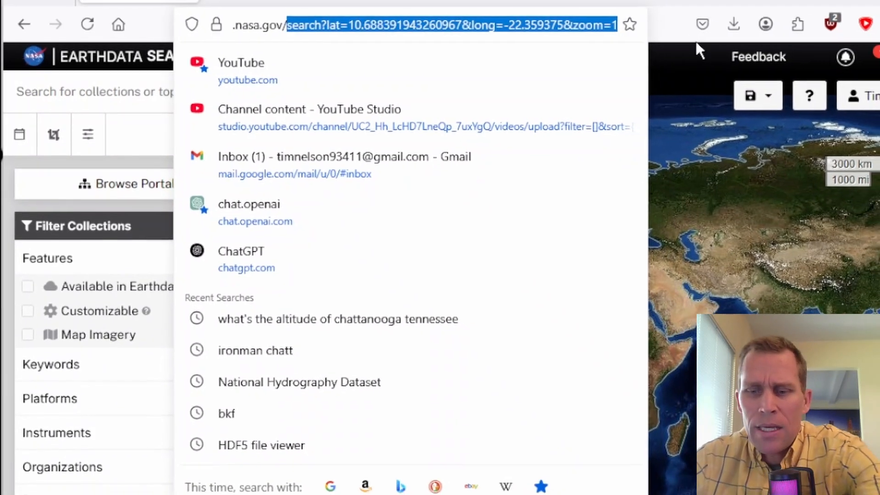
{"action": "key", "text": "BackSpace"}
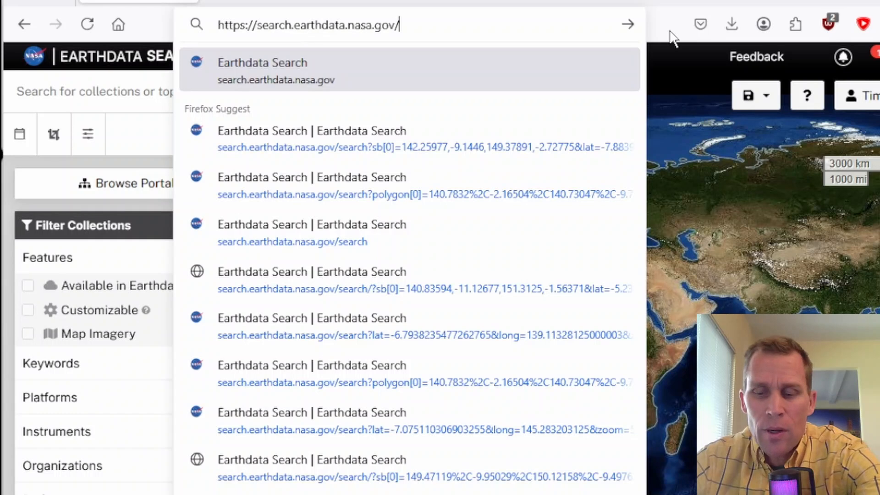
{"action": "key", "text": "Return"}
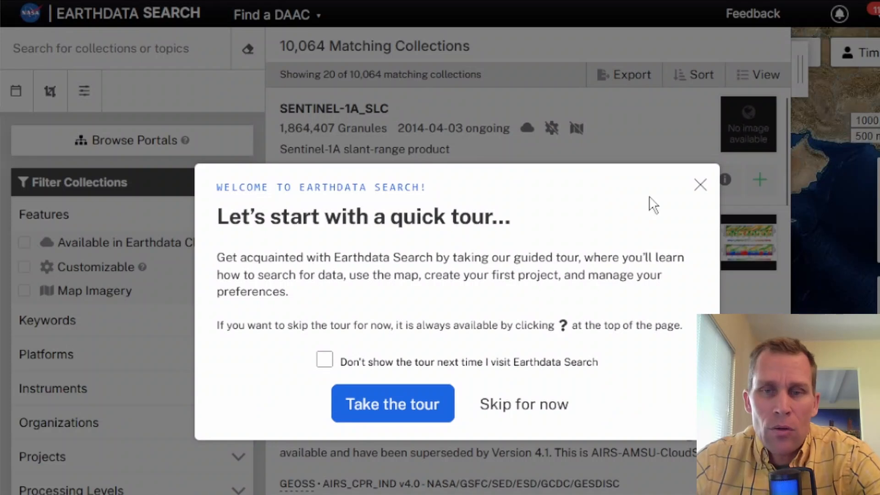
{"action": "left_click", "coordinate": [701, 188]}
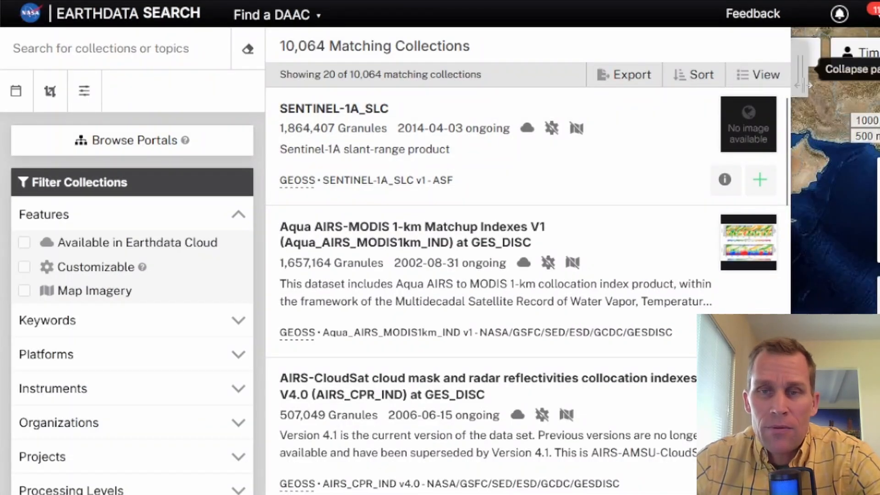
Collapse the matching collections results so that the map fills the area beside the search filters.
{"action": "left_click_drag", "start_coordinate": [803, 85], "coordinate": [565, 84]}
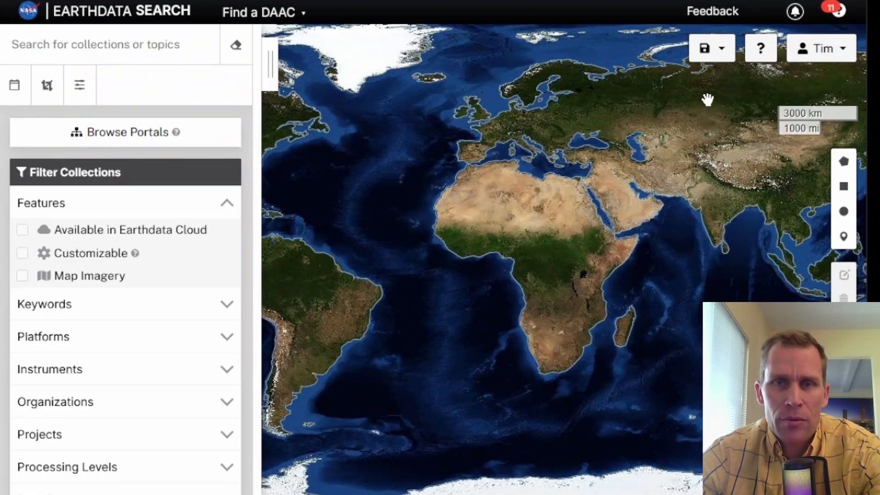
{"action": "left_click", "coordinate": [846, 55]}
{"action": "left_click", "coordinate": [845, 55]}
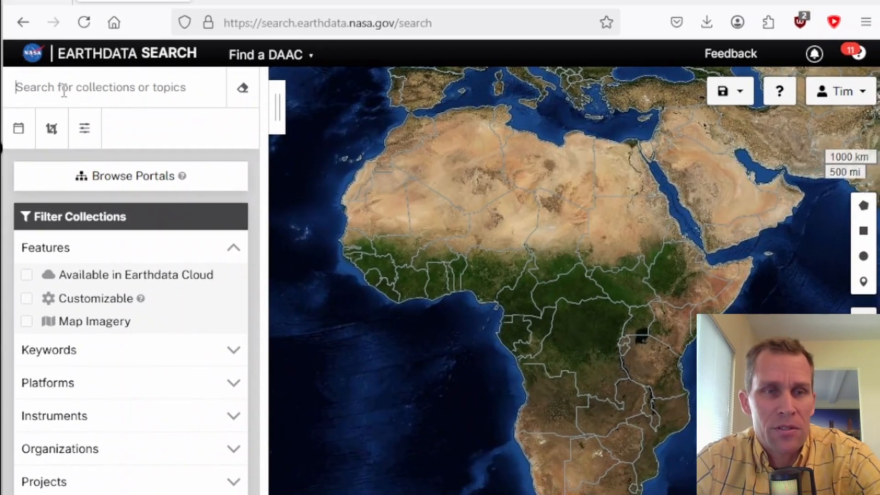
{"action": "left_click", "coordinate": [62, 88]}
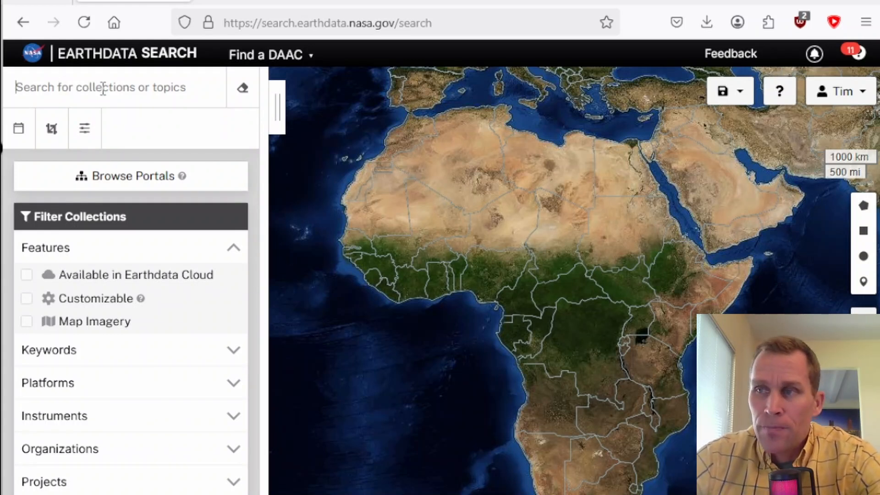
{"action": "left_click", "coordinate": [275, 112]}
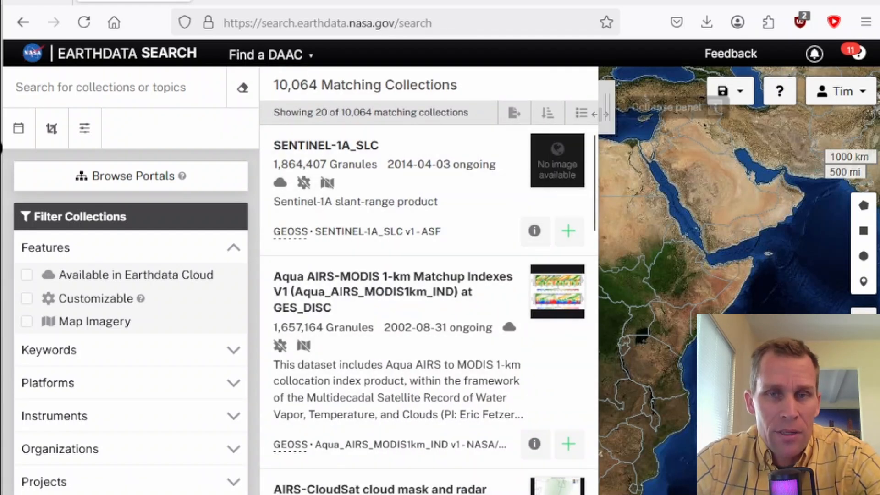
{"action": "left_click", "coordinate": [605, 112]}
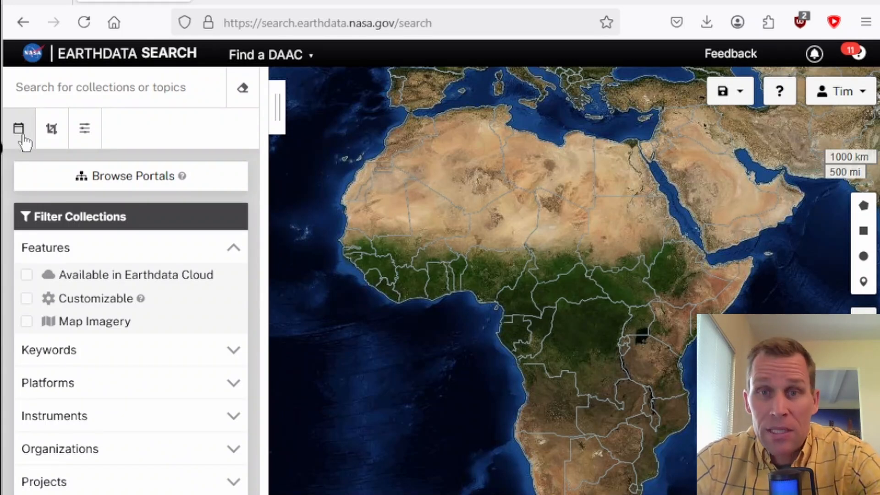
Examine the spatial filter shapes and the Keywords, Platforms and Instruments categories available for filtering collections.
{"action": "left_click", "coordinate": [53, 133]}
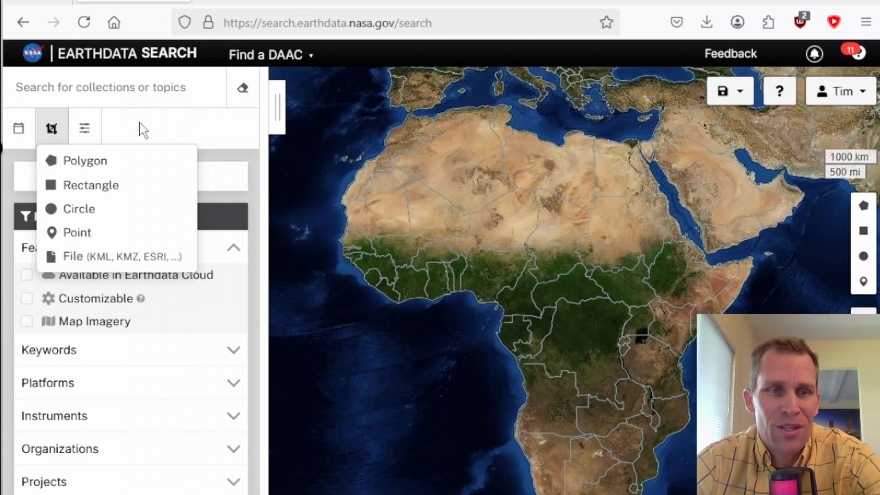
{"action": "left_click", "coordinate": [88, 139]}
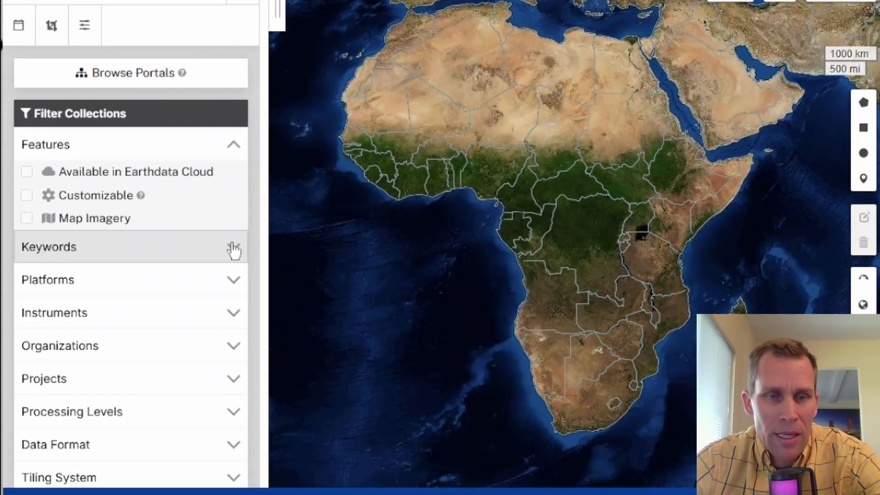
{"action": "left_click", "coordinate": [234, 249]}
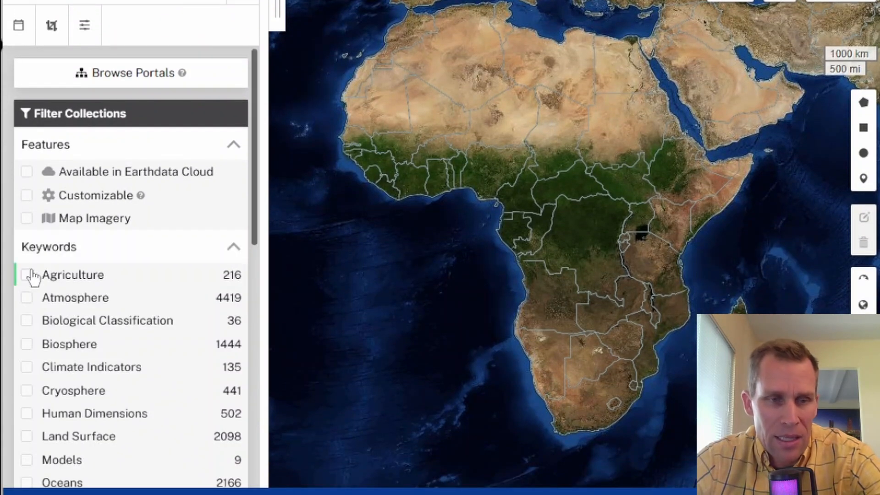
{"action": "left_click", "coordinate": [234, 250]}
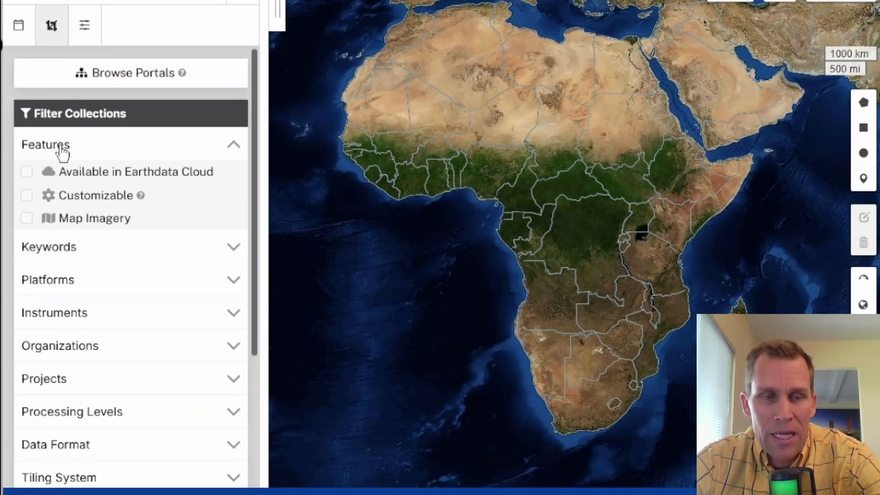
{"action": "left_click", "coordinate": [238, 278]}
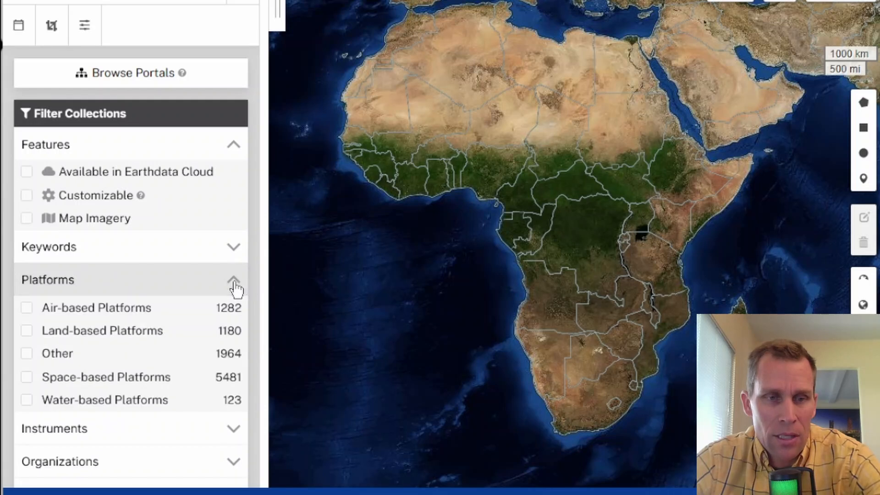
{"action": "left_click", "coordinate": [237, 287]}
{"action": "left_click", "coordinate": [235, 317]}
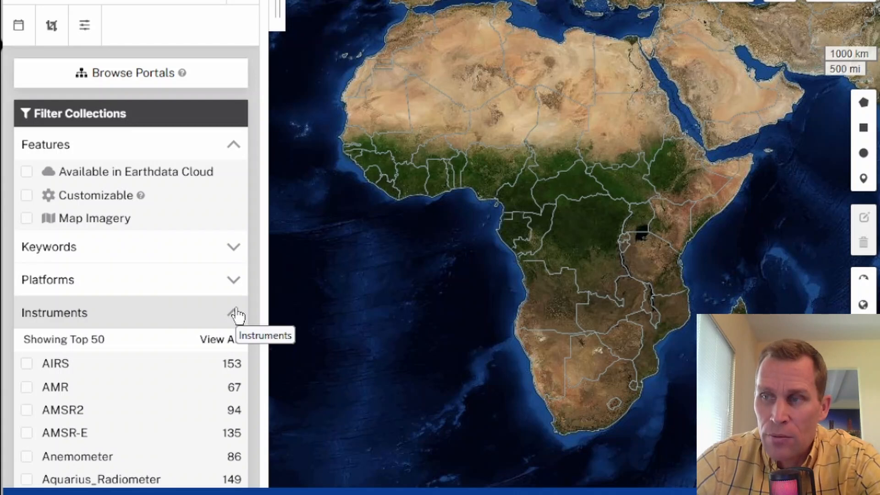
{"action": "left_click", "coordinate": [237, 315]}
{"action": "scroll", "coordinate": [114, 334], "scroll_direction": "down", "scroll_amount": 2}
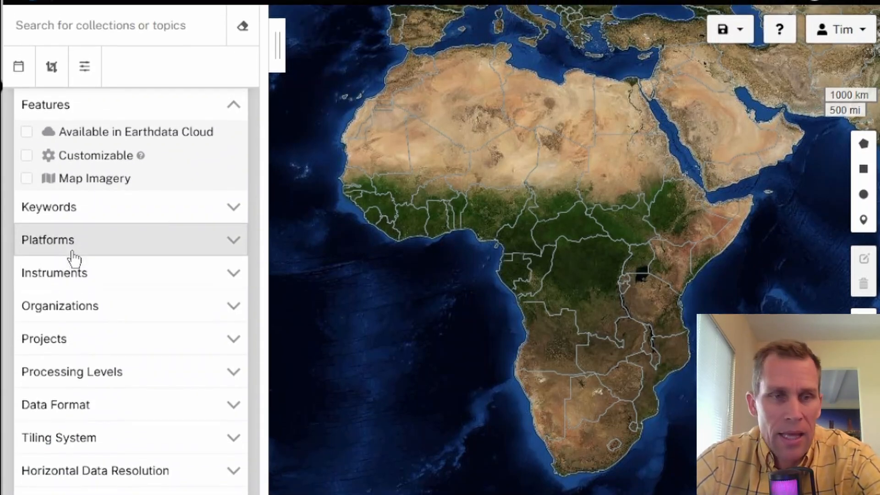
{"action": "scroll", "coordinate": [87, 197], "scroll_direction": "up", "scroll_amount": 2}
{"action": "left_click", "coordinate": [278, 90]}
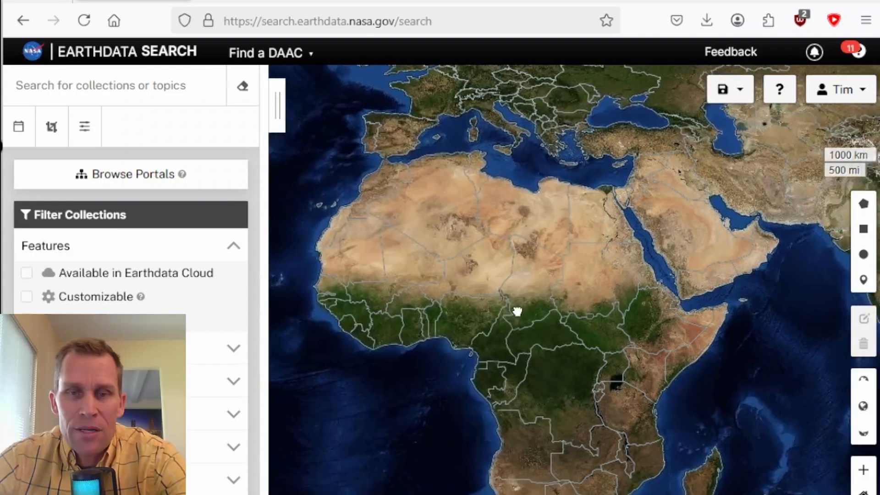
{"action": "left_click_drag", "start_coordinate": [516, 310], "coordinate": [530, 310]}
{"action": "scroll", "coordinate": [530, 308], "scroll_direction": "down", "scroll_amount": 1}
{"action": "scroll", "coordinate": [530, 306], "scroll_direction": "up", "scroll_amount": 1}
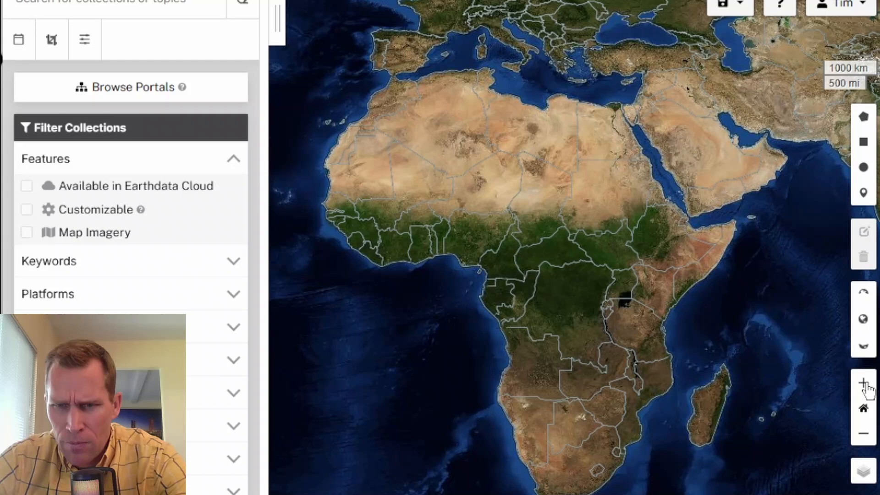
{"action": "left_click", "coordinate": [864, 383]}
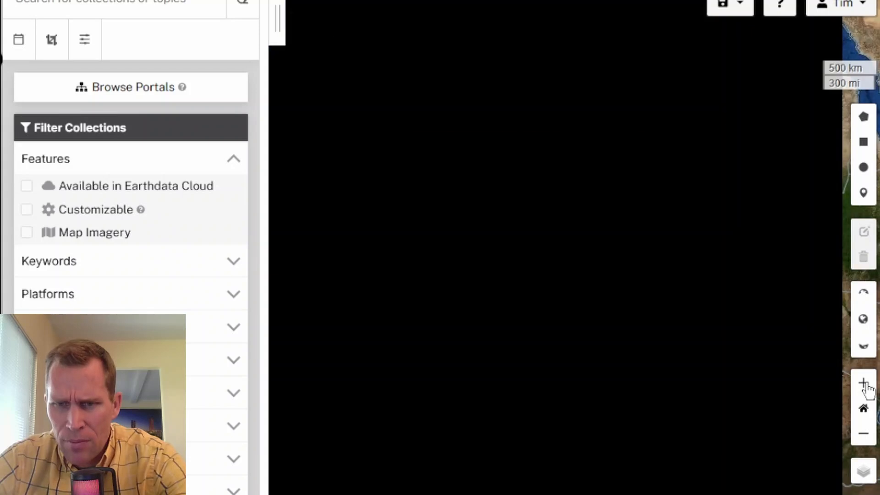
{"action": "left_click", "coordinate": [864, 433]}
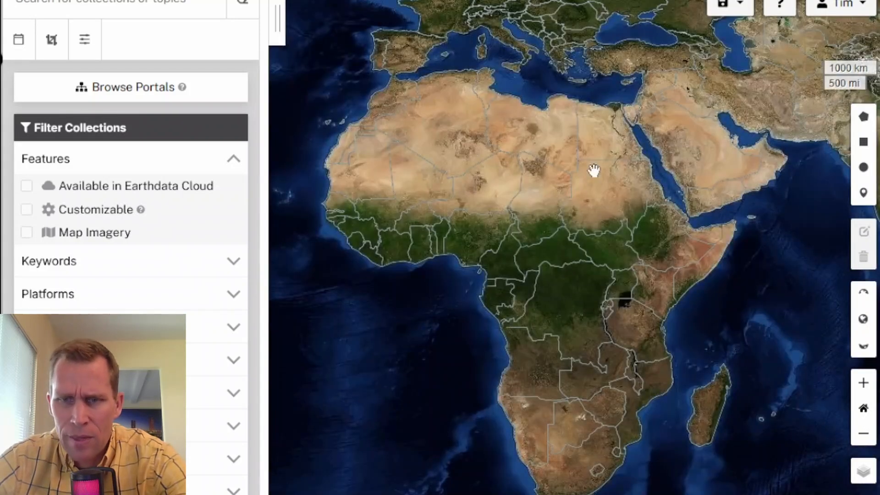
{"action": "left_click_drag", "start_coordinate": [593, 171], "coordinate": [644, 204]}
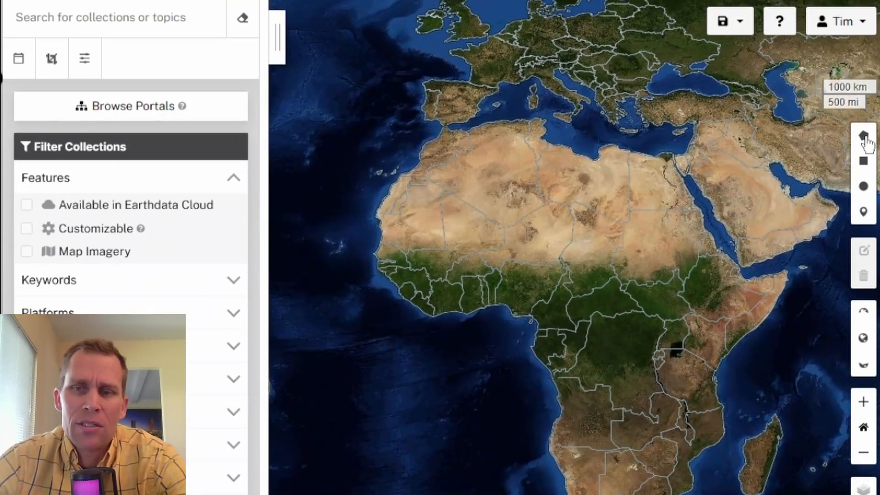
{"action": "left_click", "coordinate": [864, 120]}
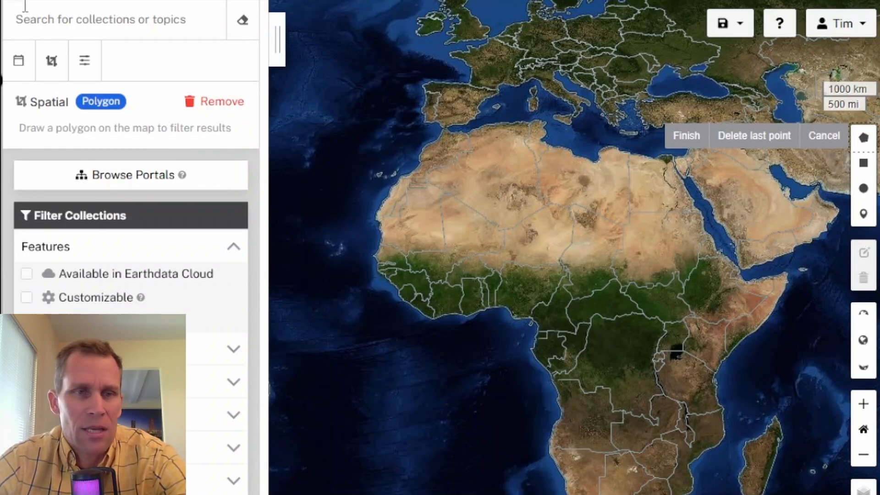
{"action": "left_click", "coordinate": [51, 61]}
{"action": "left_click", "coordinate": [51, 64]}
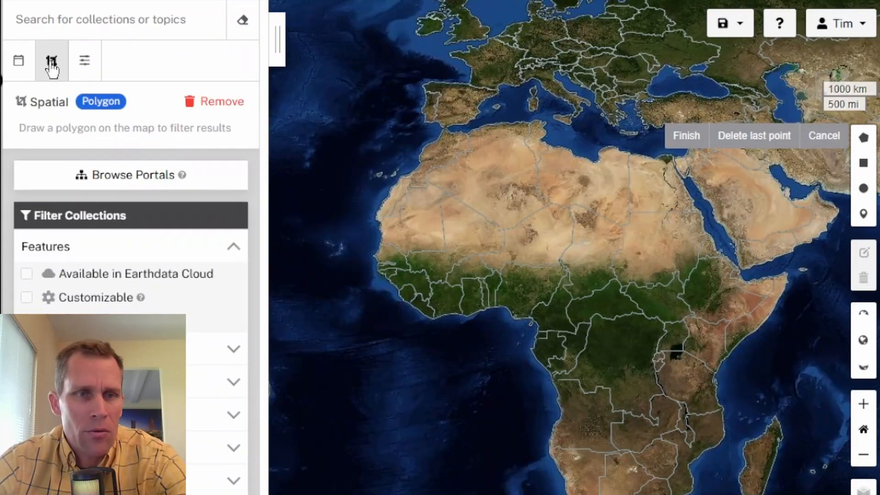
{"action": "left_click", "coordinate": [47, 85]}
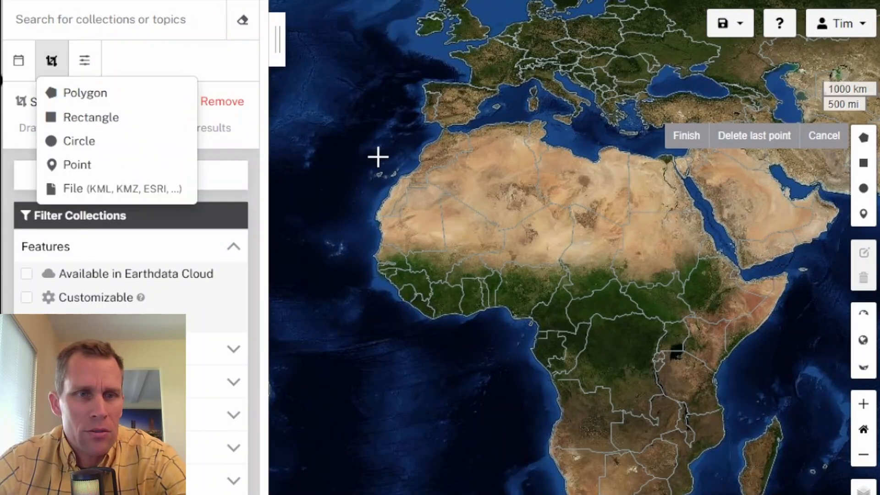
Draw a rectangular spatial filter just off Papua New Guinea's northwest coast, at about latitude -2.225 and longitude 141.35.
{"action": "left_click_drag", "start_coordinate": [699, 263], "coordinate": [294, 192]}
{"action": "left_click_drag", "start_coordinate": [701, 294], "coordinate": [320, 265]}
{"action": "scroll", "coordinate": [534, 265], "scroll_direction": "up", "scroll_amount": 5}
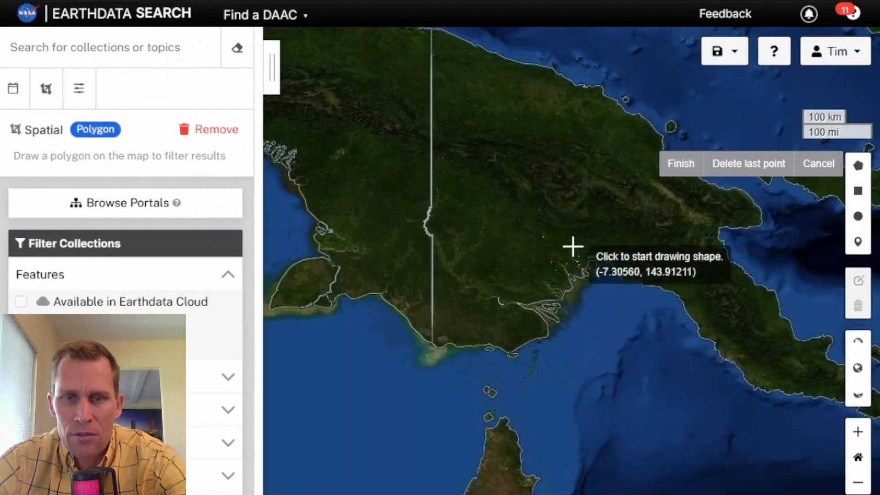
{"action": "left_click_drag", "start_coordinate": [571, 226], "coordinate": [524, 275]}
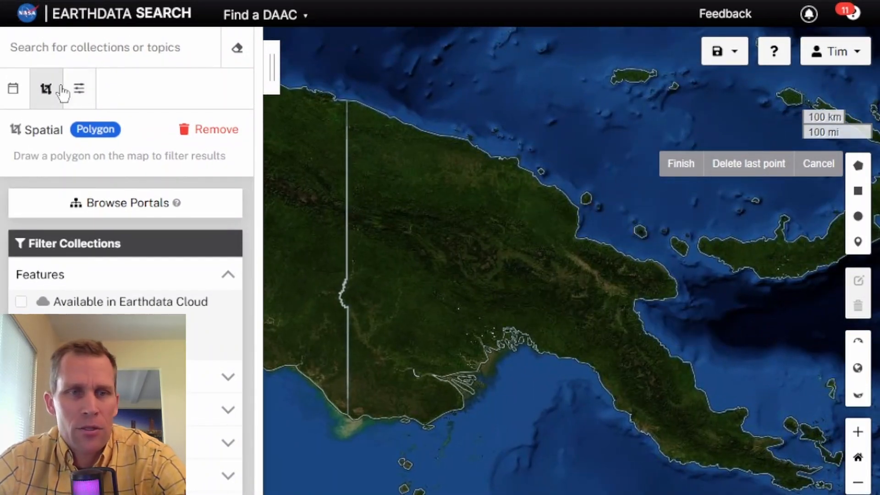
{"action": "left_click", "coordinate": [45, 89]}
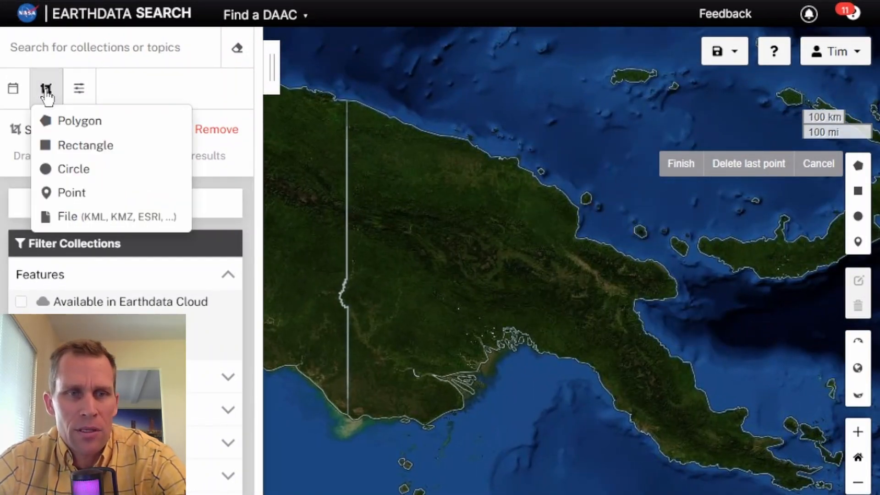
{"action": "left_click", "coordinate": [75, 145]}
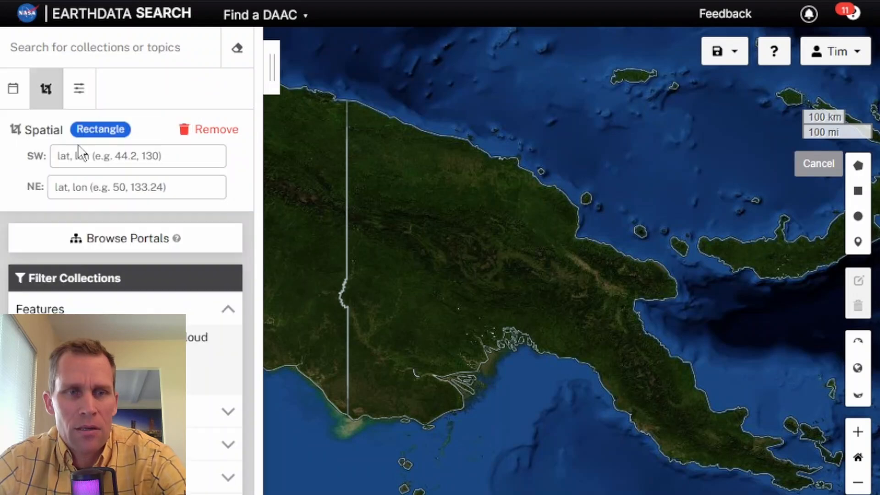
{"action": "left_click", "coordinate": [362, 83]}
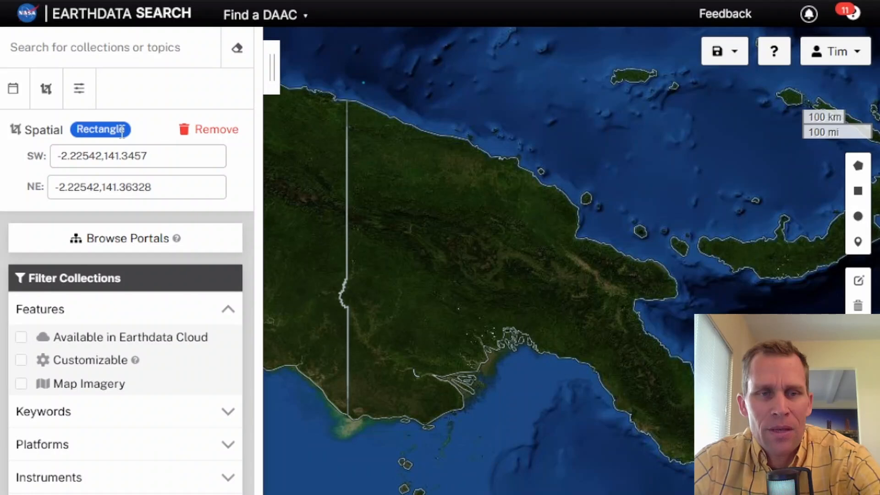
Replace the spatial filter with a rectangle over northern Papua New Guinea, from about -6.919,141.539 southwest to -2.278,147.920 northeast.
{"action": "triple_click", "coordinate": [169, 158]}
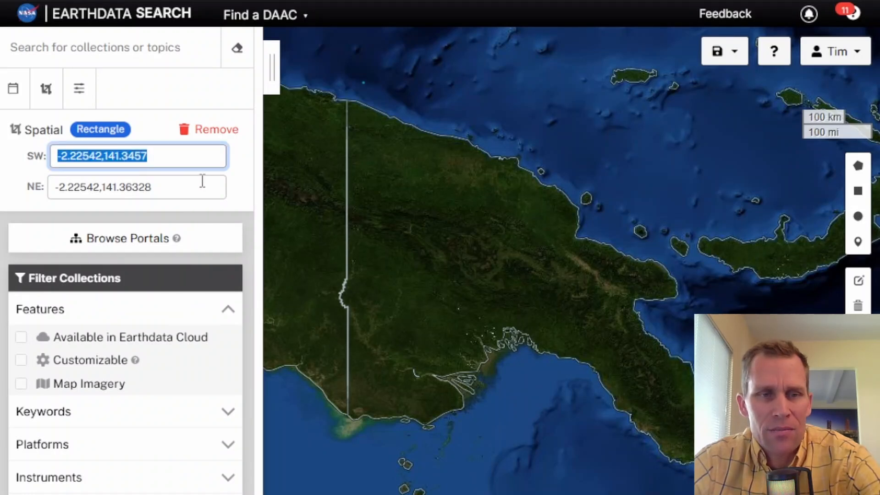
{"action": "key", "text": "Tab"}
{"action": "left_click", "coordinate": [222, 137]}
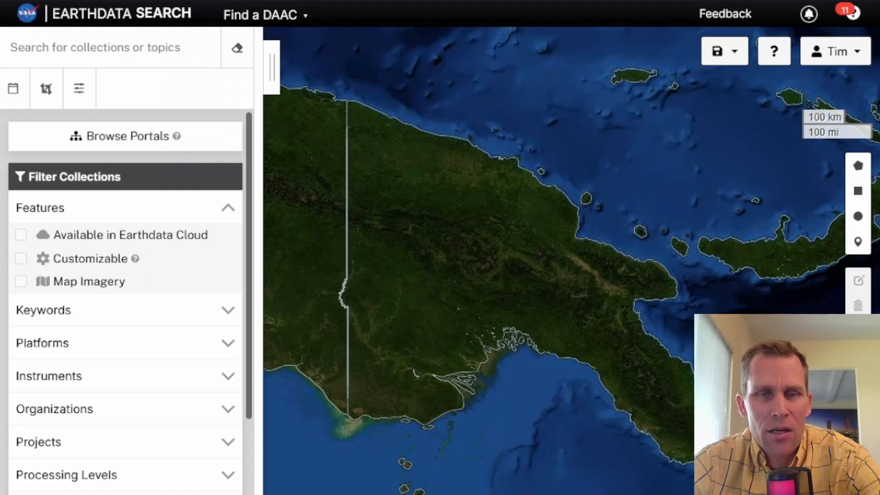
{"action": "left_click", "coordinate": [46, 94]}
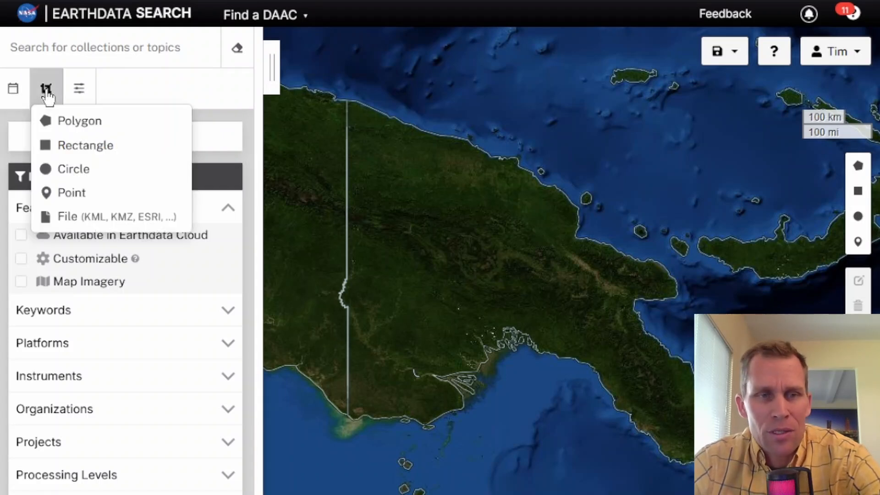
{"action": "left_click", "coordinate": [96, 149]}
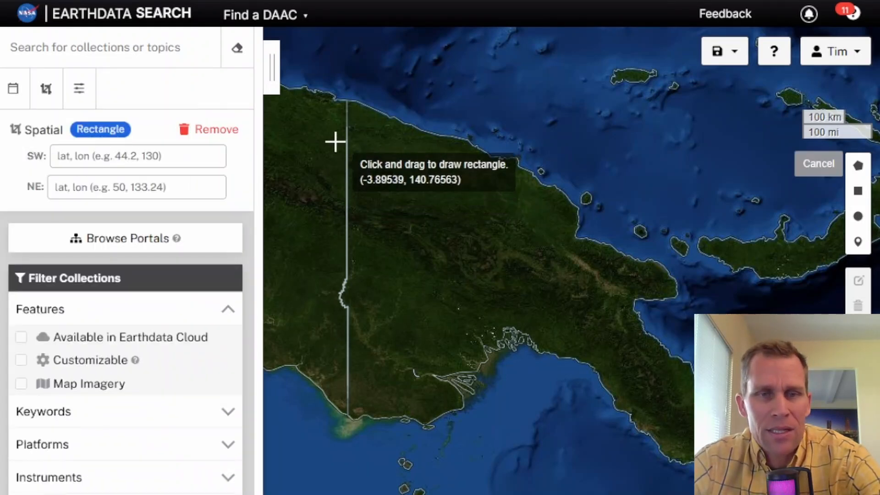
{"action": "mouse_move", "coordinate": [371, 83]}
{"action": "left_mouse_down"}
{"action": "mouse_move", "coordinate": [623, 290]}
{"action": "mouse_move", "coordinate": [682, 316]}
{"action": "left_mouse_up"}
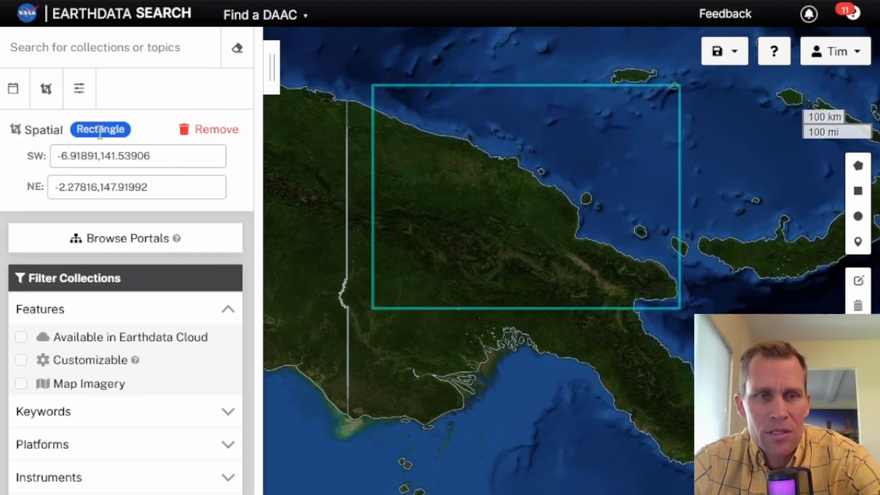
{"action": "triple_click", "coordinate": [190, 156]}
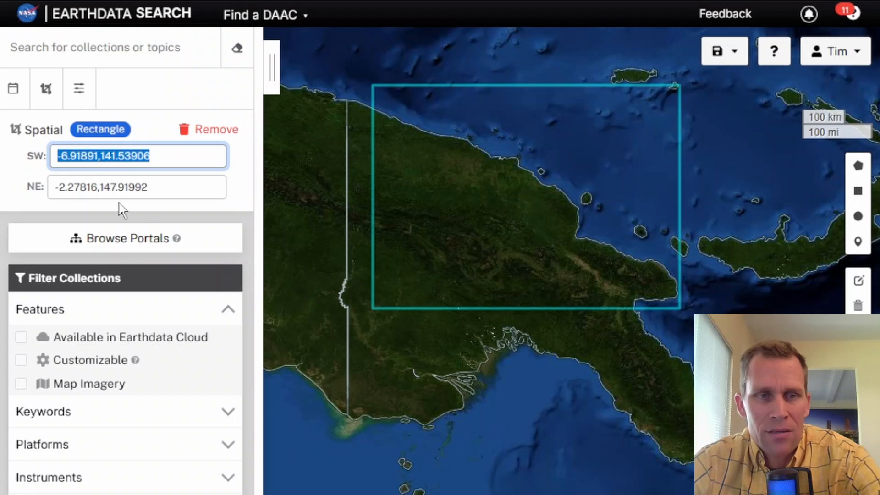
{"action": "left_click_drag", "start_coordinate": [166, 188], "coordinate": [31, 191]}
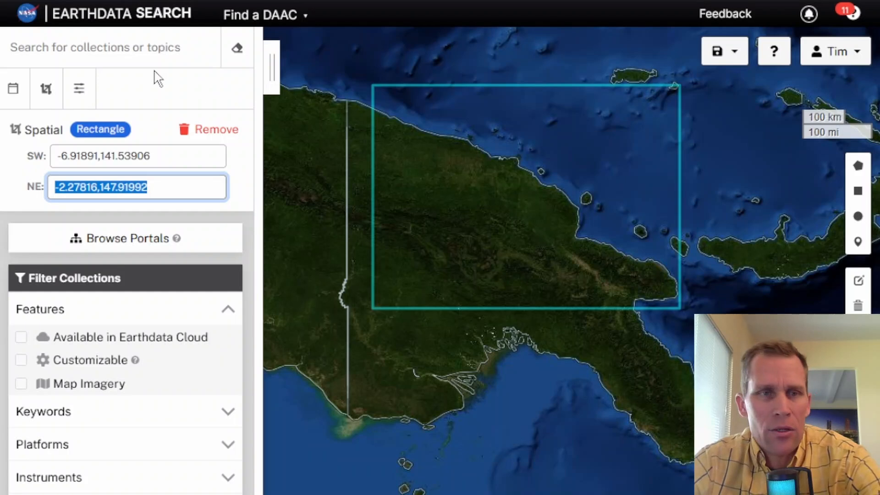
Try the Terrain Elevation keyword under Land Surface and Topography as a collection filter, browse the matching collections, and remove the keyword.
{"action": "left_click", "coordinate": [104, 47]}
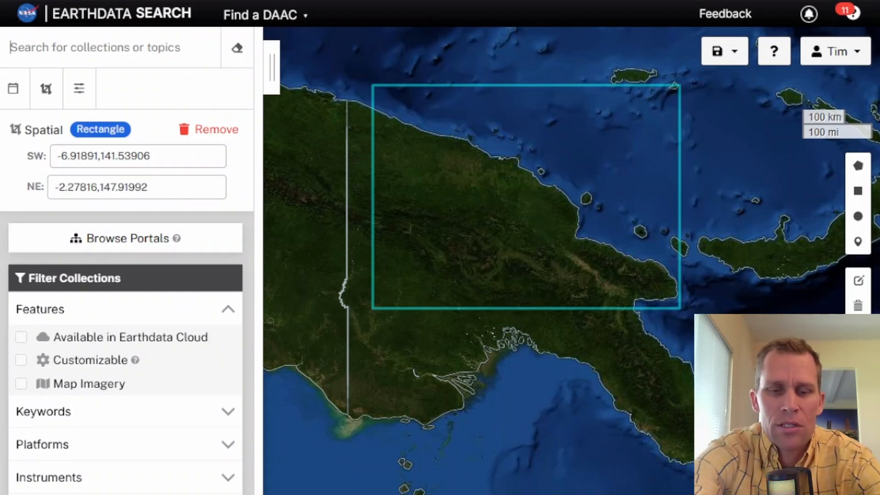
{"action": "type", "text": "elevation"}
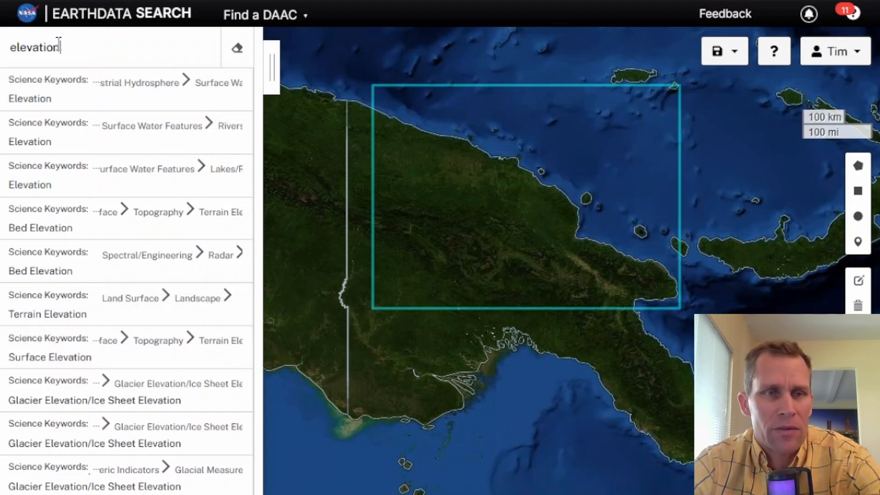
{"action": "double_click", "coordinate": [58, 43]}
{"action": "type", "text": "terrain"}
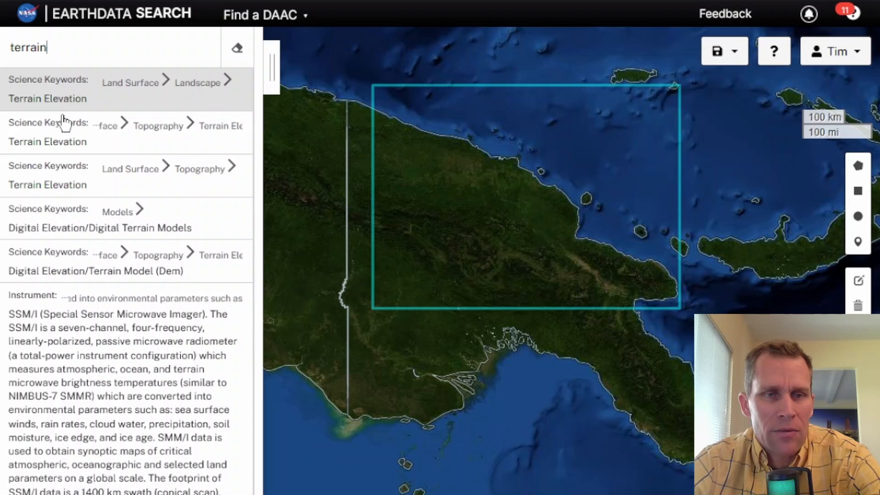
{"action": "left_click", "coordinate": [63, 186]}
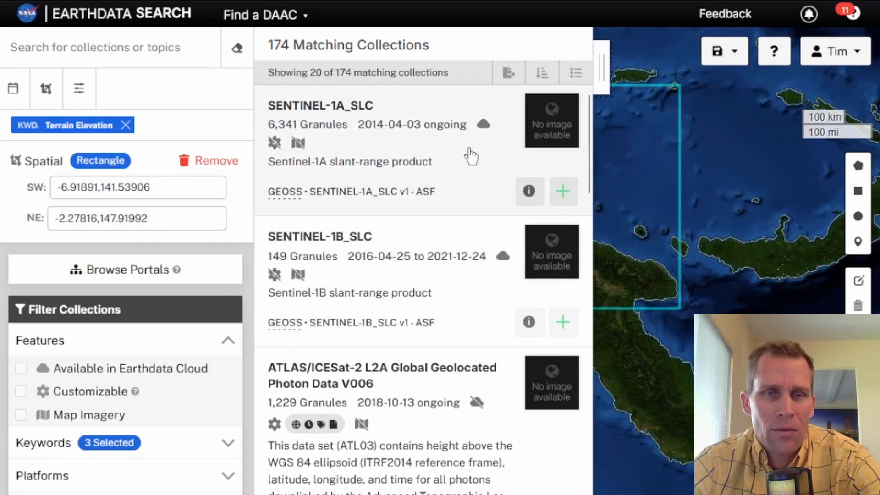
{"action": "scroll", "coordinate": [378, 288], "scroll_direction": "down", "scroll_amount": 1}
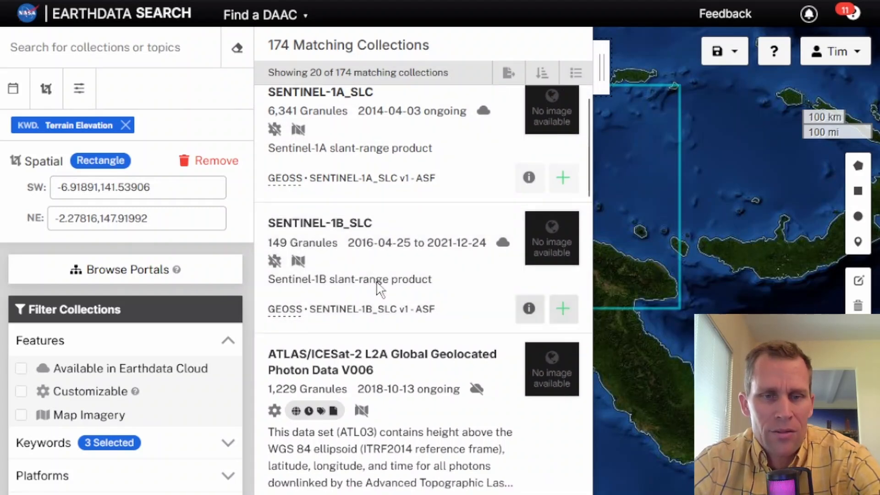
{"action": "scroll", "coordinate": [378, 289], "scroll_direction": "down", "scroll_amount": 5}
{"action": "scroll", "coordinate": [373, 293], "scroll_direction": "down", "scroll_amount": 4}
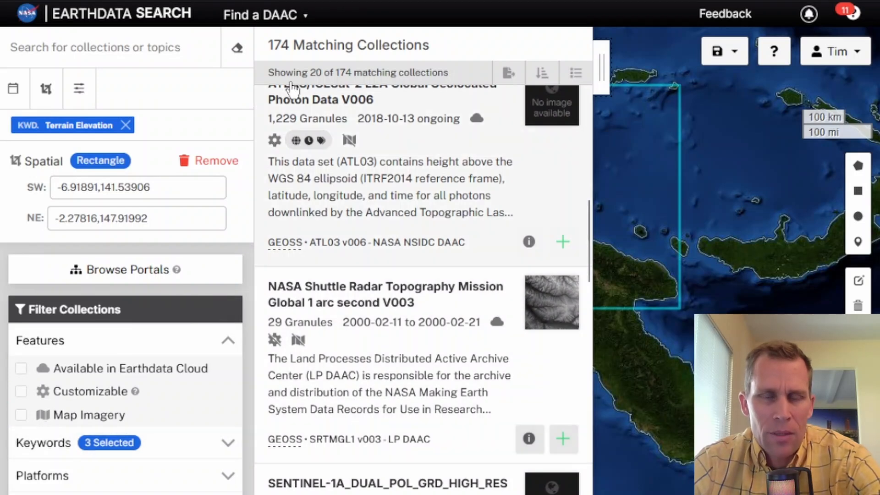
{"action": "left_click", "coordinate": [603, 65]}
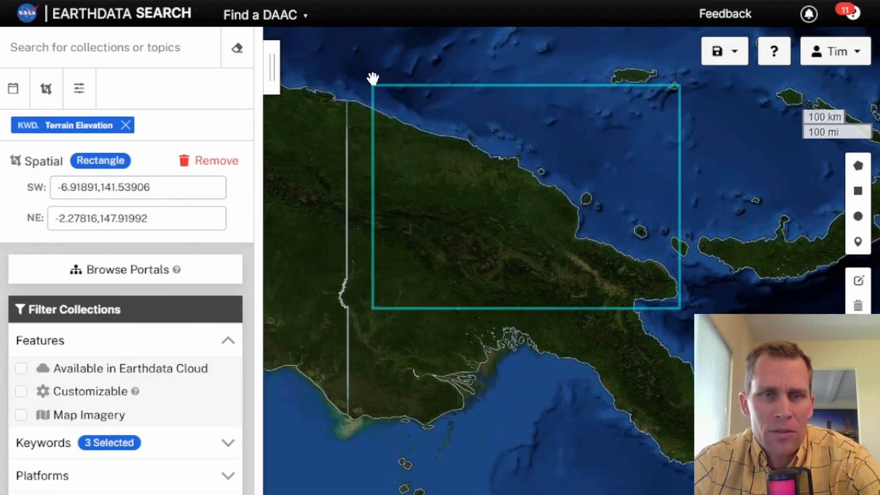
{"action": "left_click", "coordinate": [125, 125]}
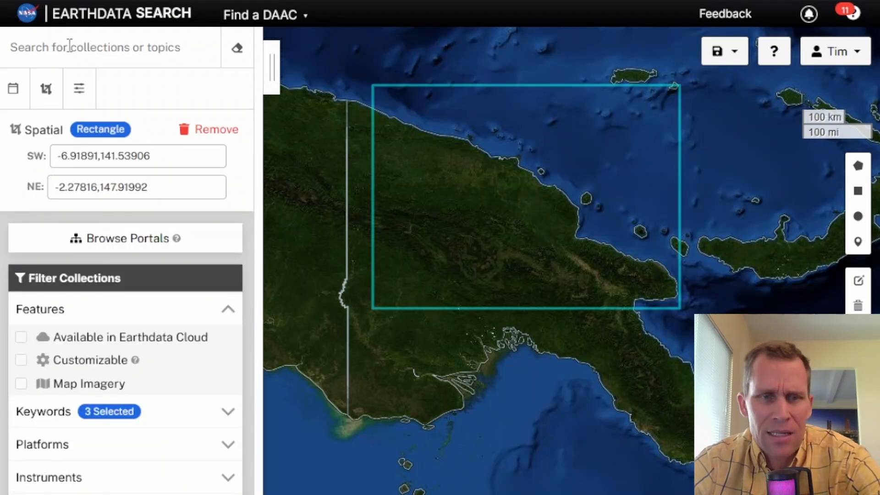
Filter the collections by the nested keywords Land Surface, Topography, Terrain Elevation and Digital Elevation/Terrain Model.
{"action": "scroll", "coordinate": [181, 338], "scroll_direction": "down", "scroll_amount": 2}
{"action": "left_click", "coordinate": [225, 246]}
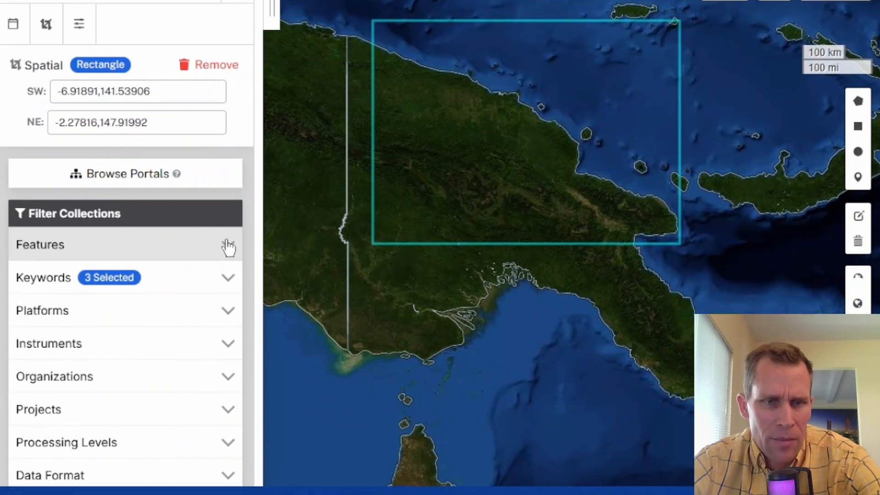
{"action": "left_click", "coordinate": [228, 279]}
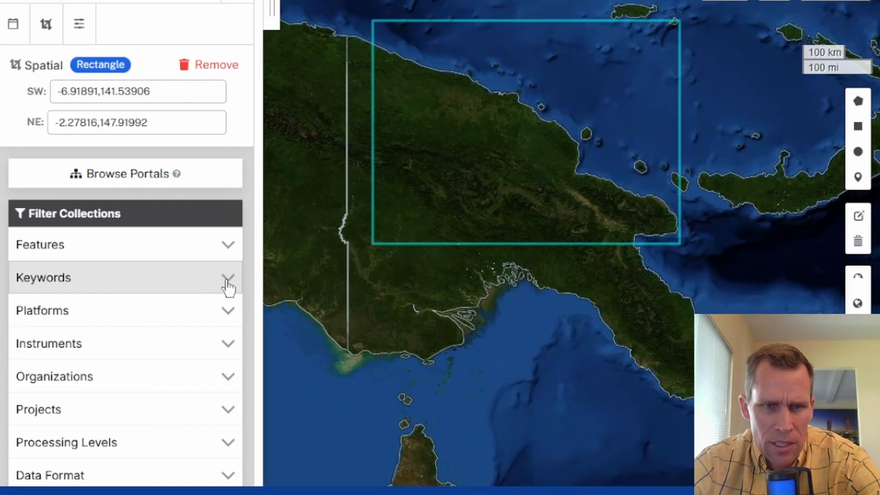
{"action": "scroll", "coordinate": [136, 311], "scroll_direction": "down", "scroll_amount": 5}
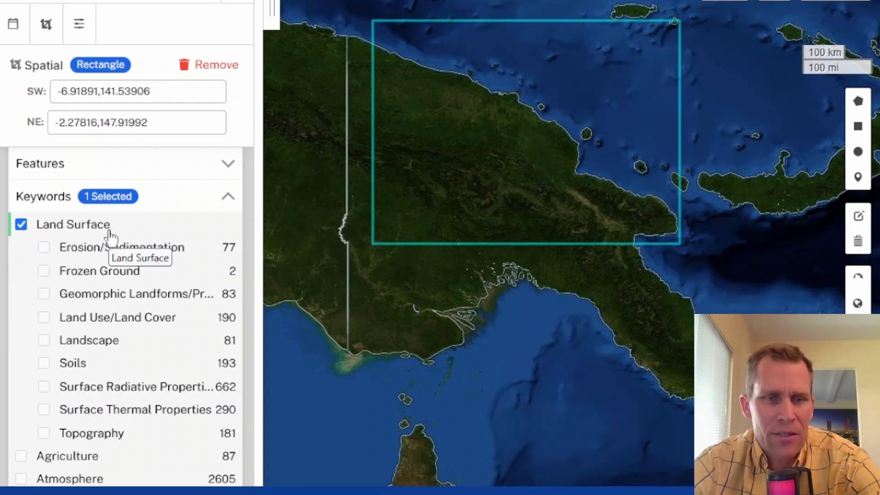
{"action": "scroll", "coordinate": [106, 242], "scroll_direction": "down", "scroll_amount": 2}
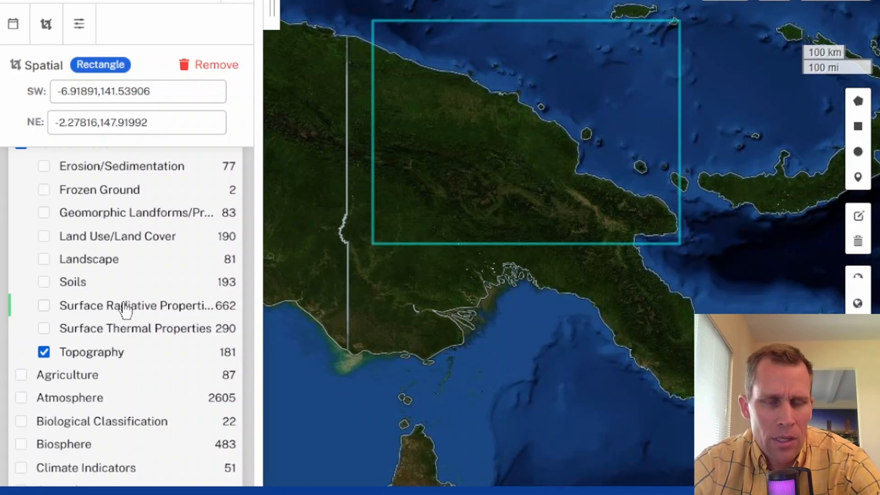
{"action": "scroll", "coordinate": [122, 305], "scroll_direction": "down", "scroll_amount": 2}
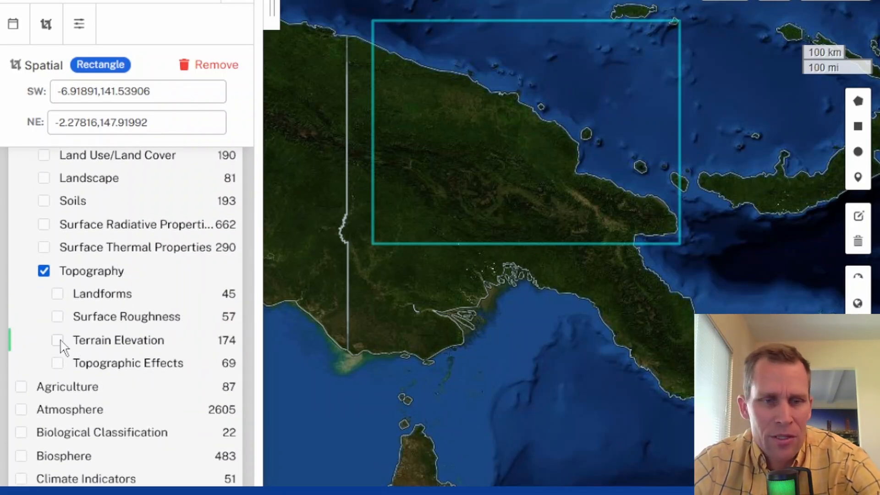
{"action": "left_click", "coordinate": [58, 341]}
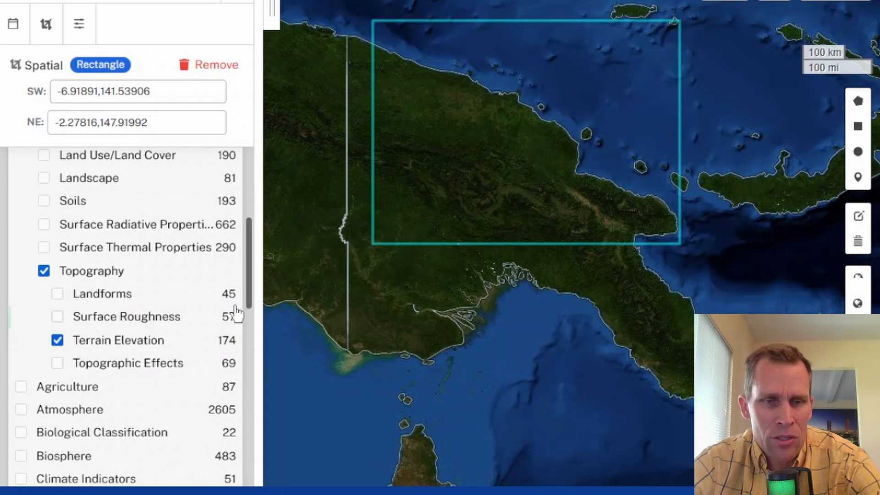
{"action": "left_click", "coordinate": [229, 350]}
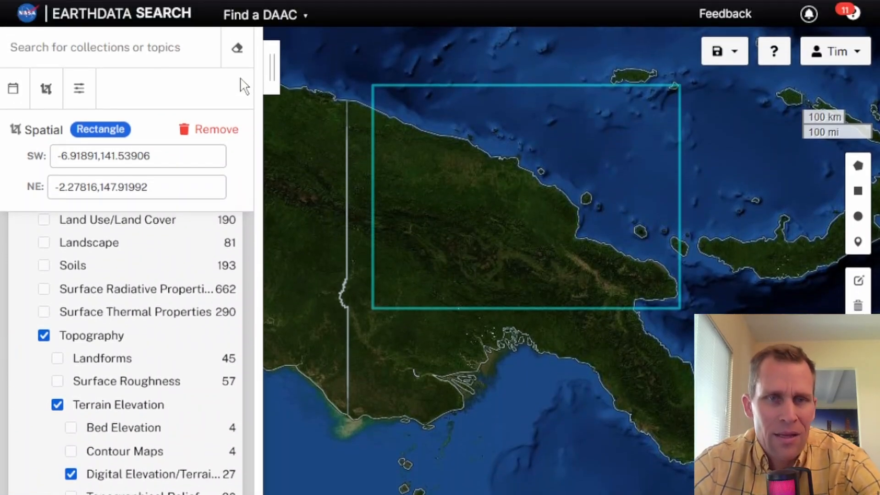
Browse the matching collections and open the ASTER Global Digital Elevation Model V003 granules.
{"action": "left_click", "coordinate": [274, 69]}
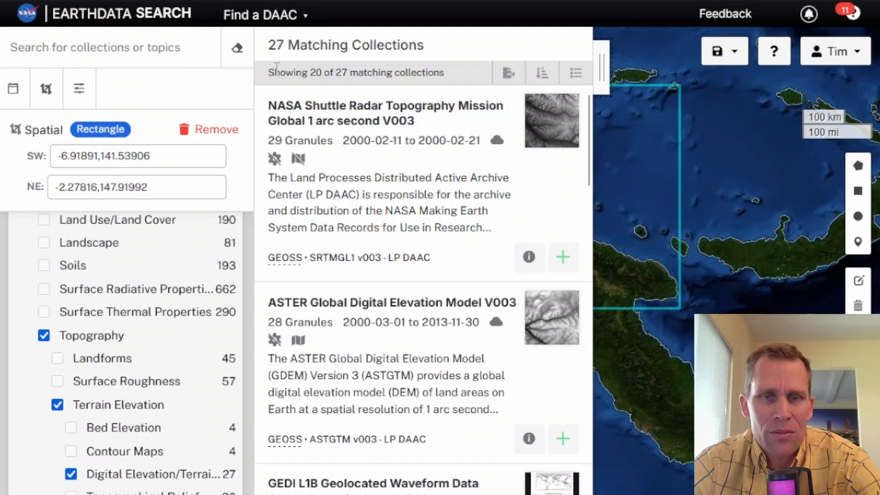
{"action": "scroll", "coordinate": [392, 179], "scroll_direction": "down", "scroll_amount": 9}
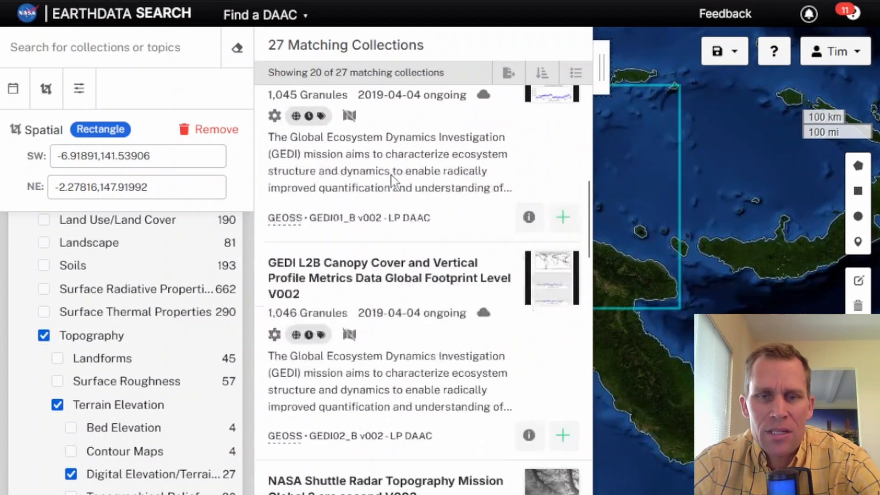
{"action": "scroll", "coordinate": [392, 179], "scroll_direction": "up", "scroll_amount": 6}
{"action": "scroll", "coordinate": [392, 179], "scroll_direction": "up", "scroll_amount": 3}
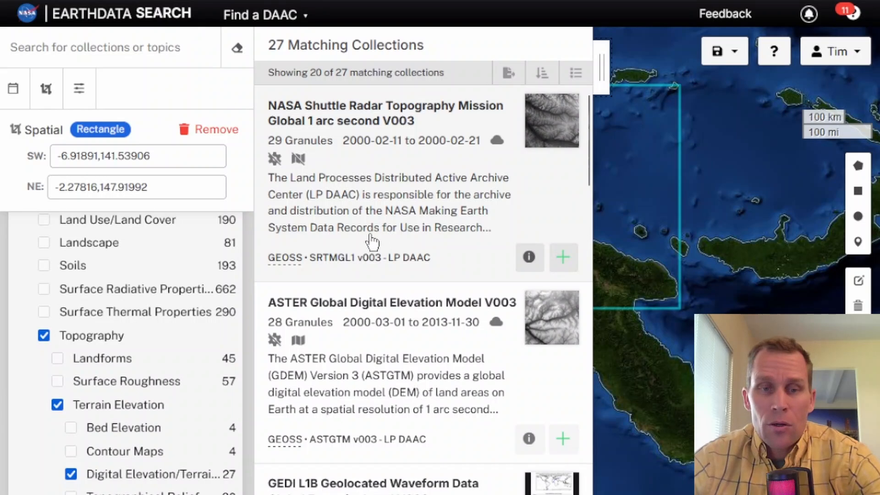
{"action": "scroll", "coordinate": [369, 240], "scroll_direction": "down", "scroll_amount": 1}
{"action": "scroll", "coordinate": [369, 240], "scroll_direction": "down", "scroll_amount": 1}
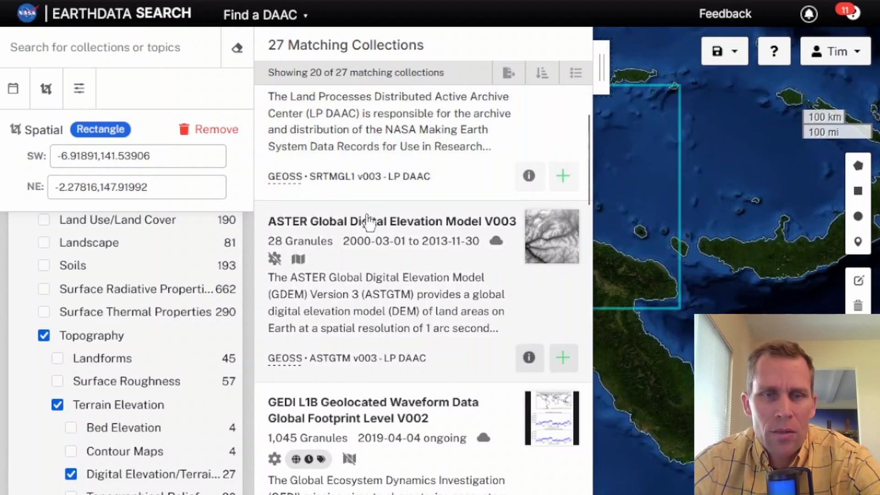
{"action": "left_click", "coordinate": [329, 230]}
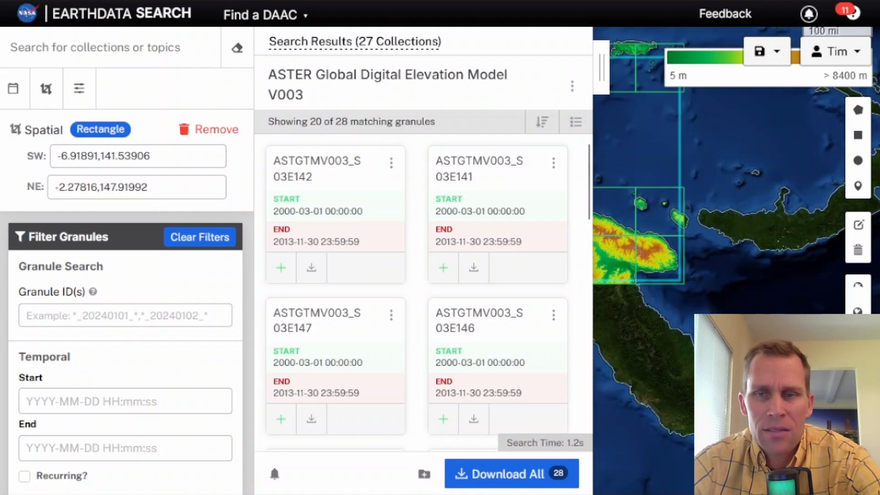
Select the tile at the southeast corner of the filter rectangle on the map and download ASTGTMV003_S07E147_dem.tif.
{"action": "left_click_drag", "start_coordinate": [877, 254], "coordinate": [879, 254]}
{"action": "left_click_drag", "start_coordinate": [486, 388], "coordinate": [596, 398]}
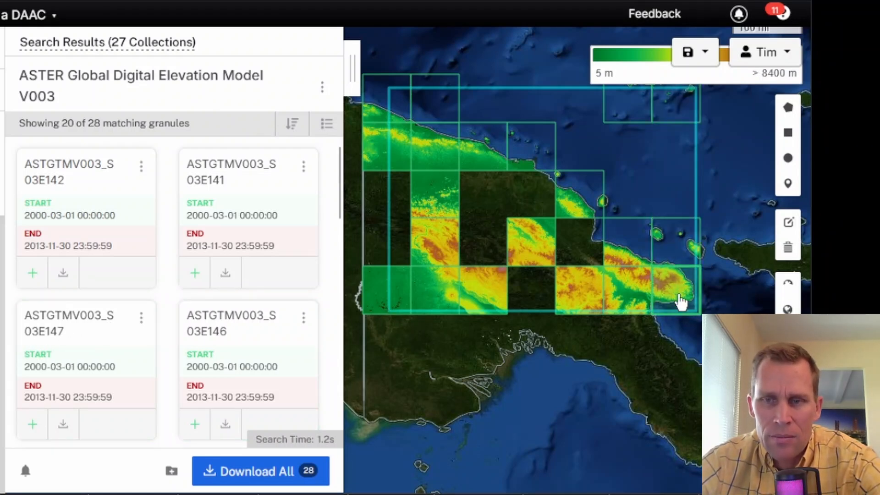
{"action": "left_click", "coordinate": [679, 297]}
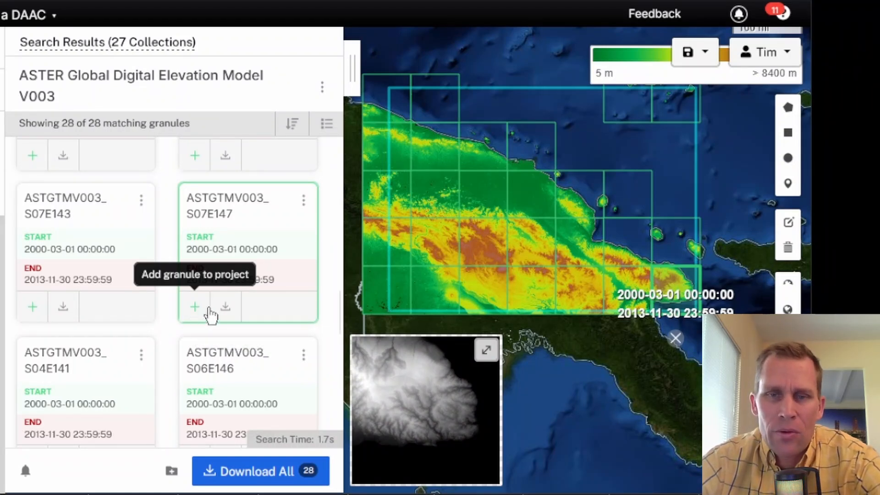
{"action": "left_click", "coordinate": [224, 308]}
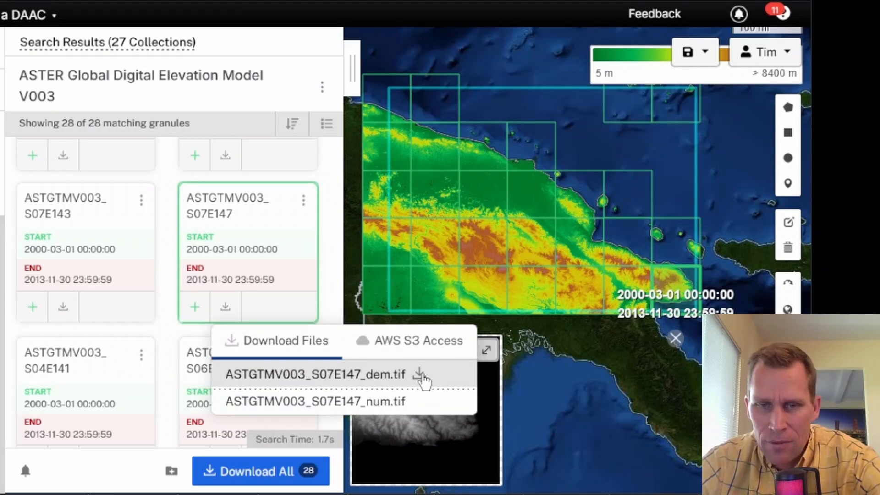
{"action": "left_click", "coordinate": [419, 375]}
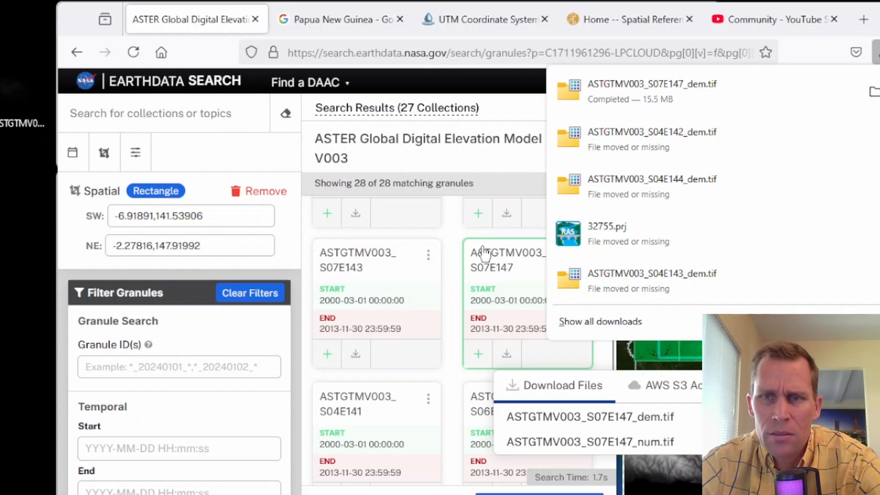
{"action": "left_click", "coordinate": [876, 53]}
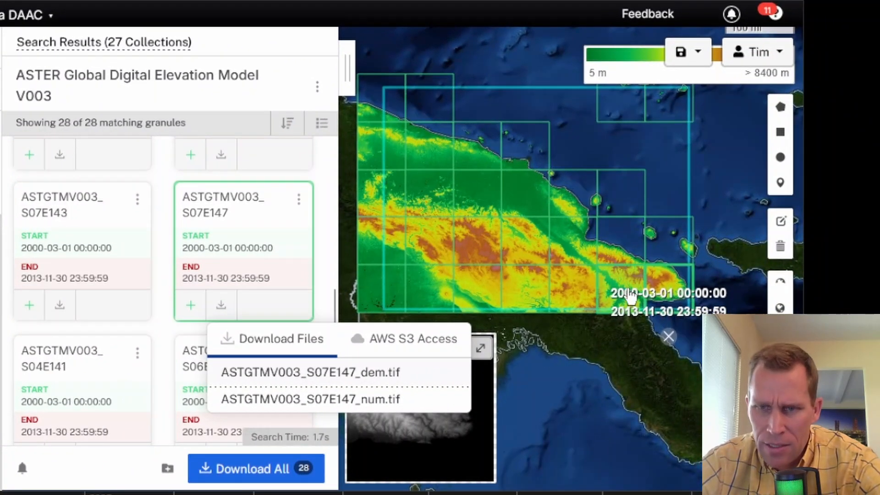
Select the tile just west of S07E147 on the map and download ASTGTMV003_S07E146_dem.tif.
{"action": "left_click", "coordinate": [620, 289]}
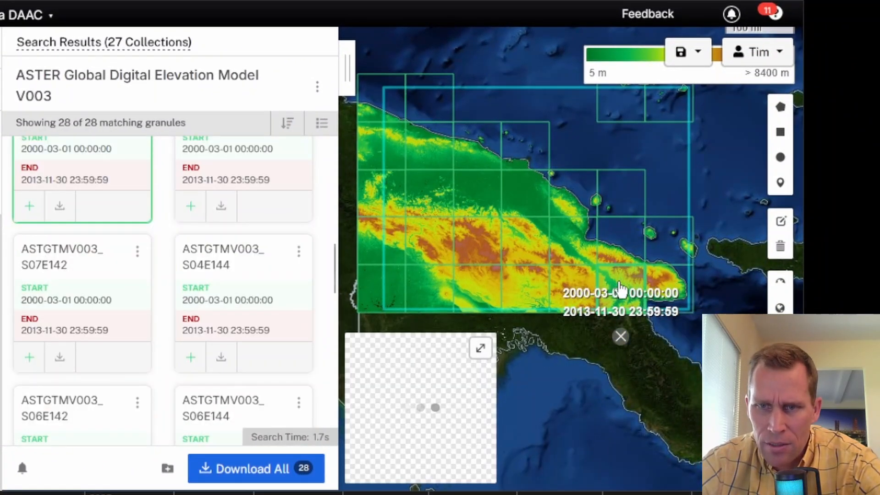
{"action": "left_click", "coordinate": [60, 206]}
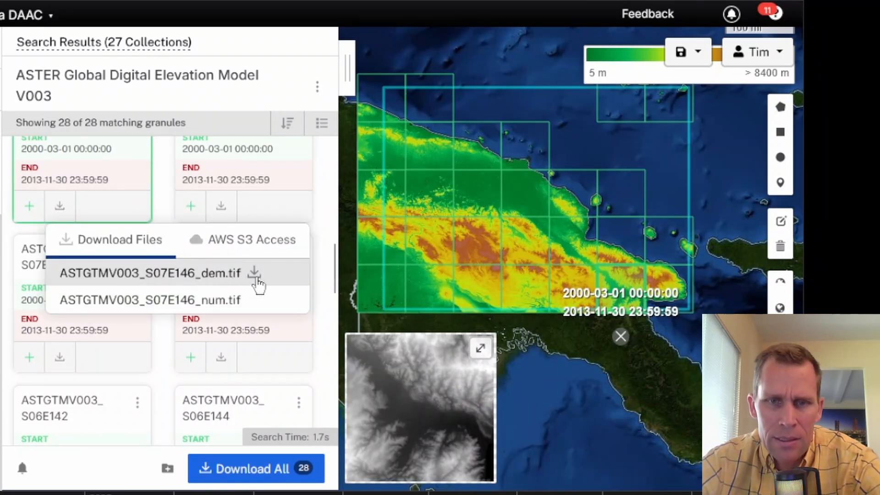
{"action": "left_click", "coordinate": [254, 274]}
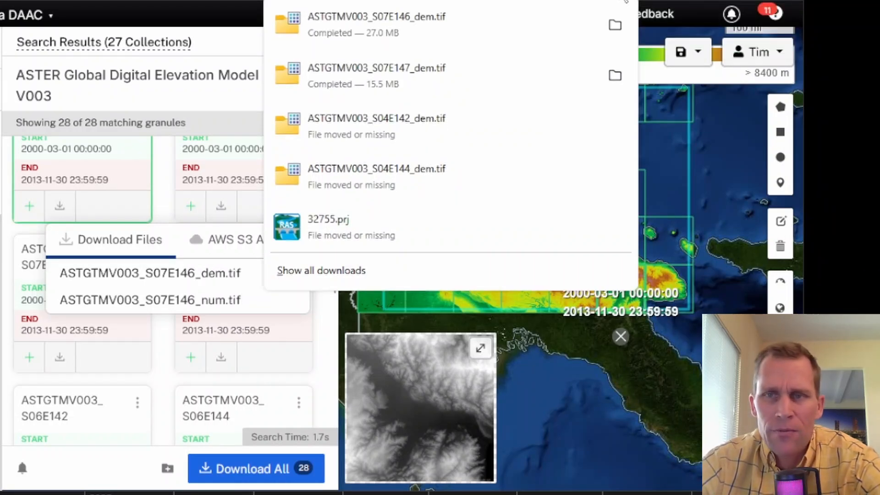
Create a terrain_data folder in the project folder and move the two downloaded ASTER DEM tiles from the desktop into it.
{"action": "left_click", "coordinate": [625, 0]}
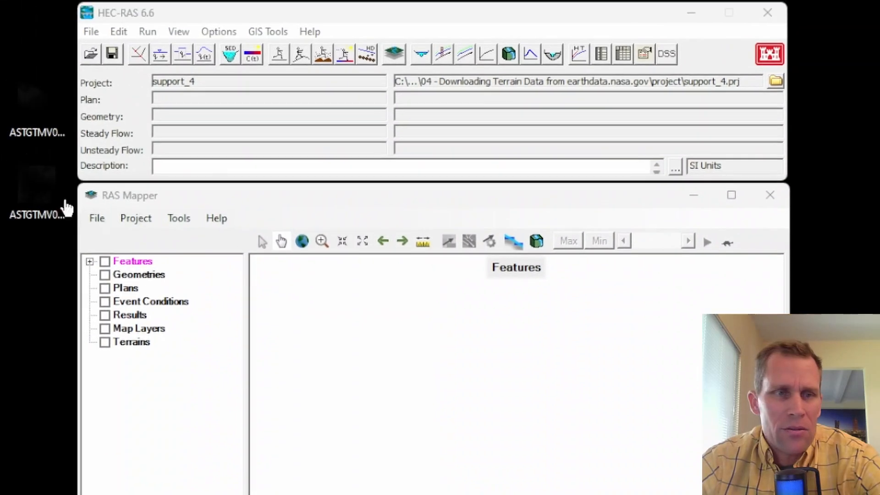
{"action": "key", "text": "alt+Tab"}
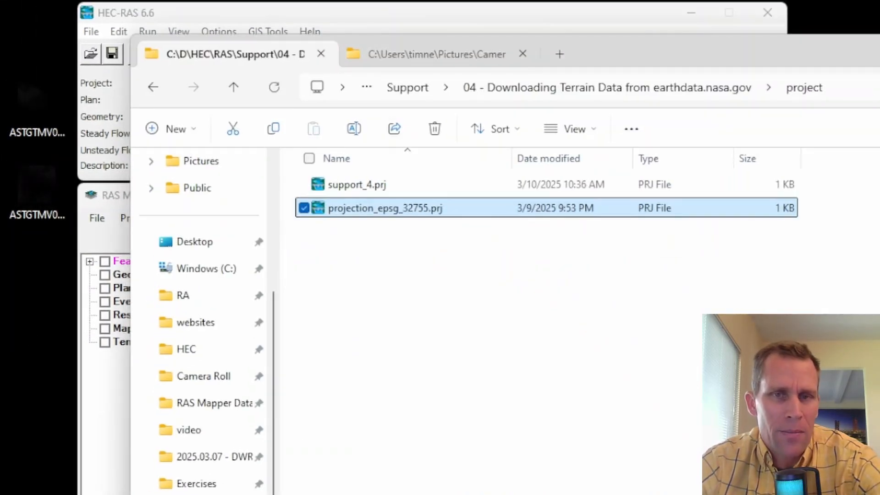
{"action": "left_click", "coordinate": [423, 319]}
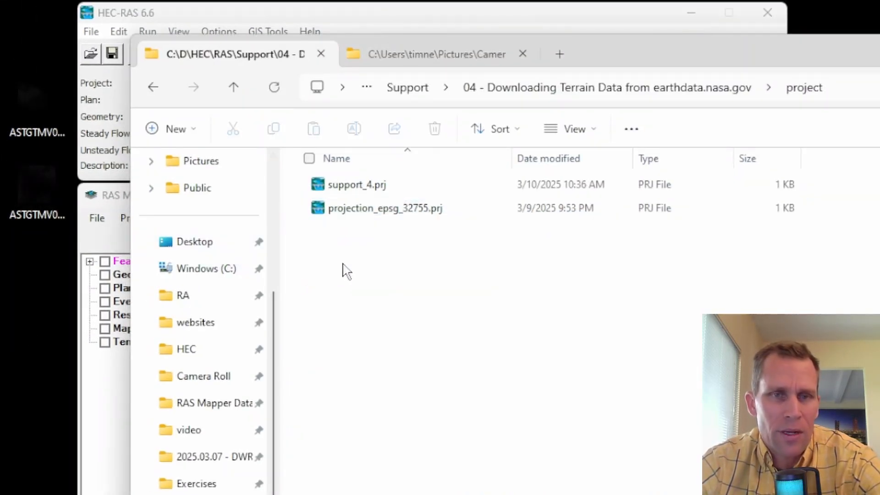
{"action": "right_click", "coordinate": [344, 268]}
{"action": "mouse_move", "coordinate": [424, 403]}
{"action": "left_click", "coordinate": [613, 399]}
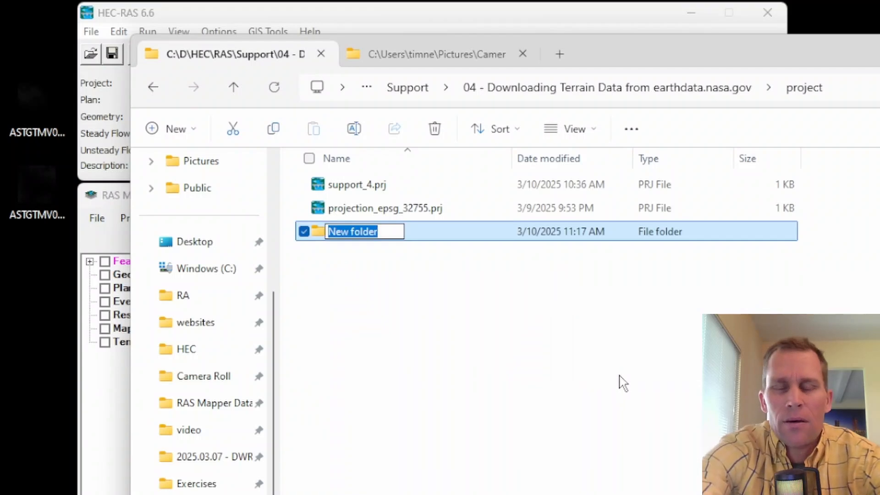
{"action": "type", "text": "terrain_data"}
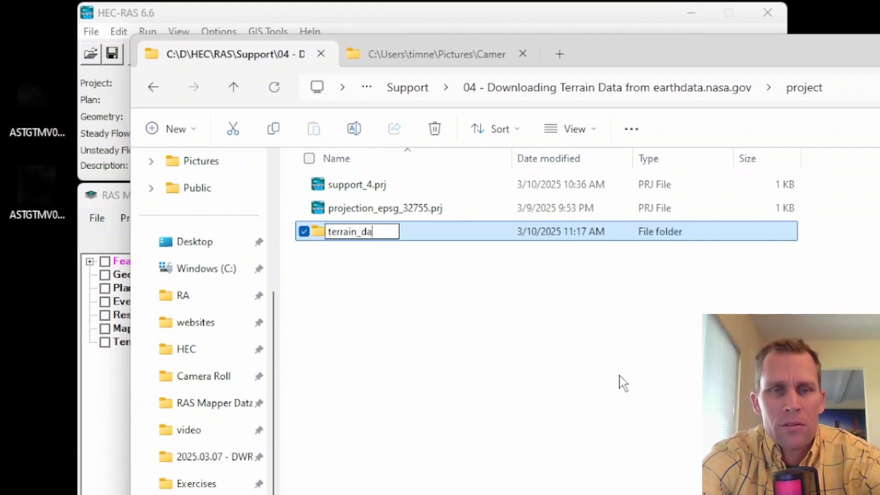
{"action": "key", "text": "Return"}
{"action": "key", "text": "Return"}
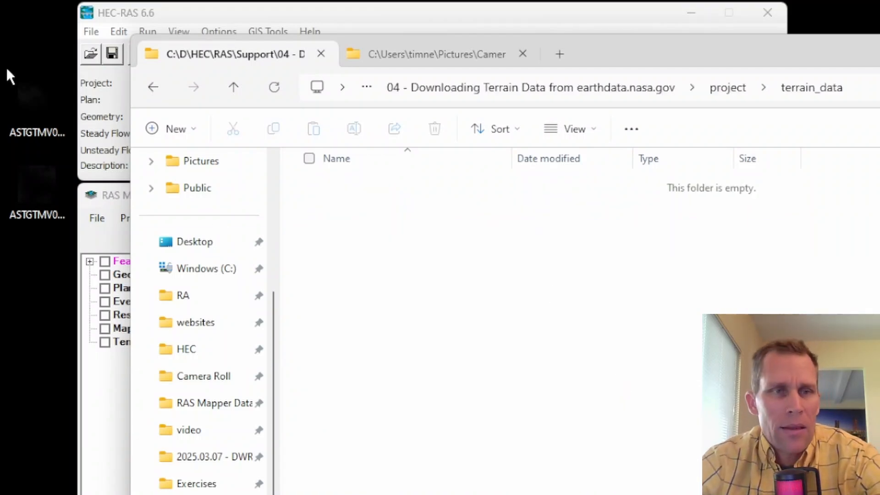
{"action": "left_click_drag", "start_coordinate": [10, 77], "coordinate": [499, 382]}
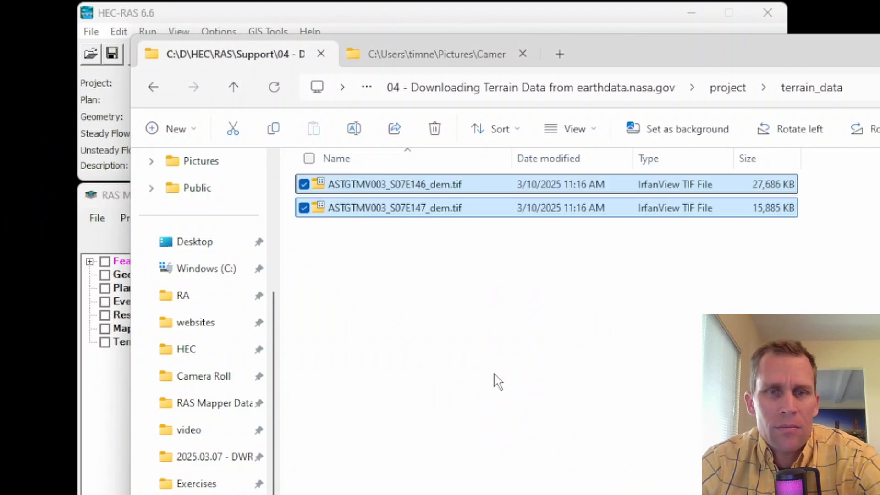
{"action": "left_click", "coordinate": [733, 229]}
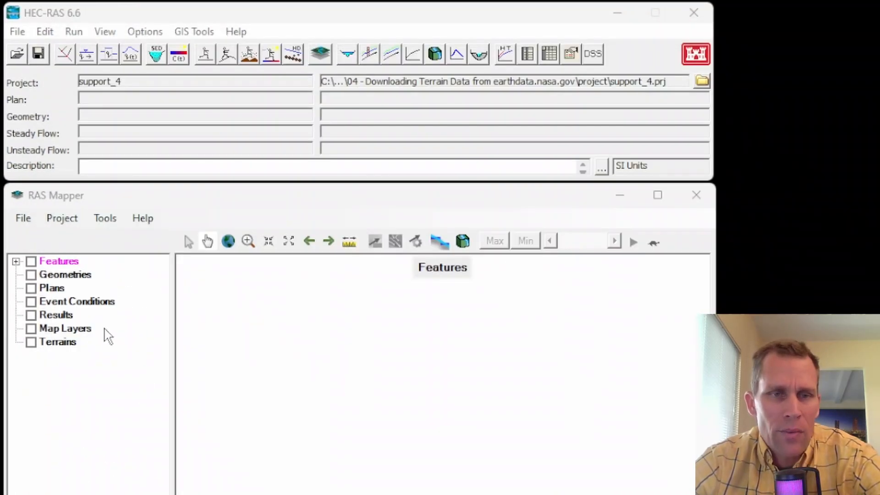
{"action": "right_click", "coordinate": [51, 343]}
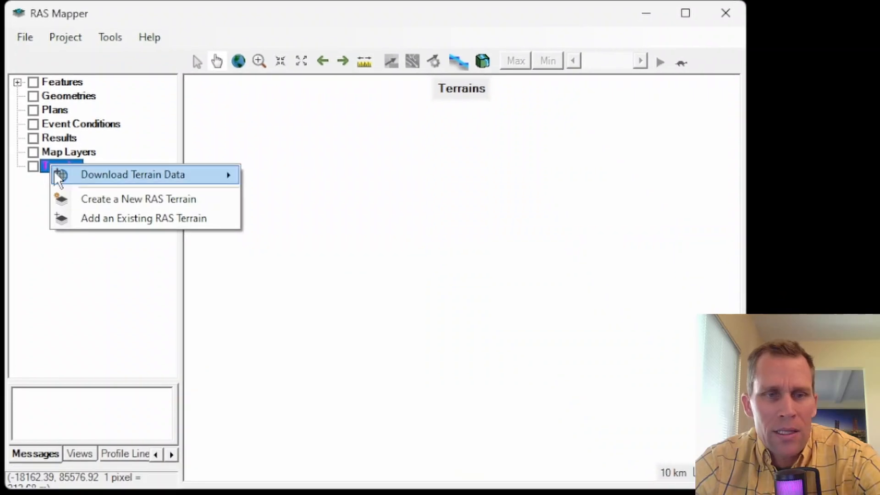
{"action": "left_click", "coordinate": [83, 201]}
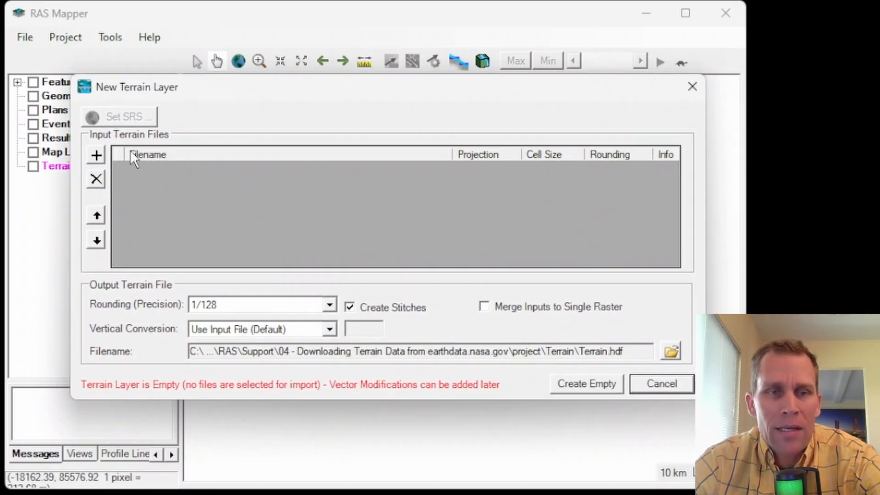
{"action": "left_click", "coordinate": [692, 86]}
Start a new RAS terrain in RAS Mapper and add ASTGTMV003_S07E146_dem.tif and ASTGTMV003_S07E147_dem.tif from terrain_data as input files.
{"action": "left_click", "coordinate": [63, 37]}
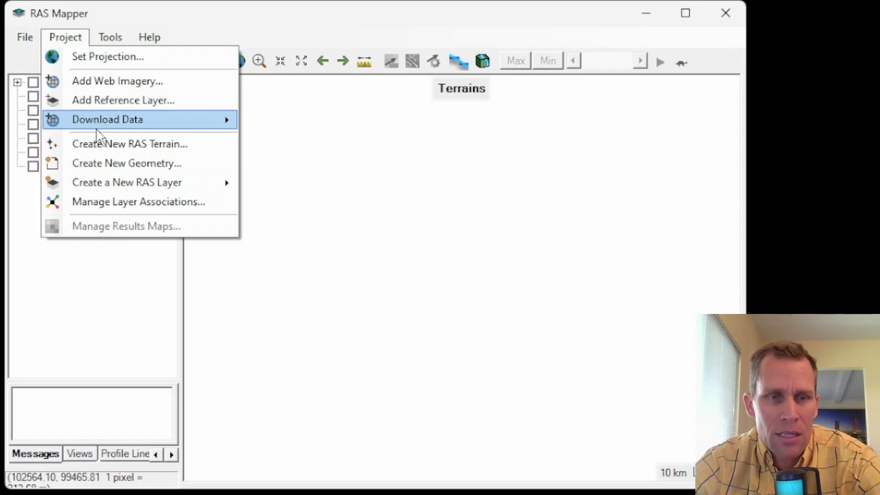
{"action": "left_click", "coordinate": [122, 144]}
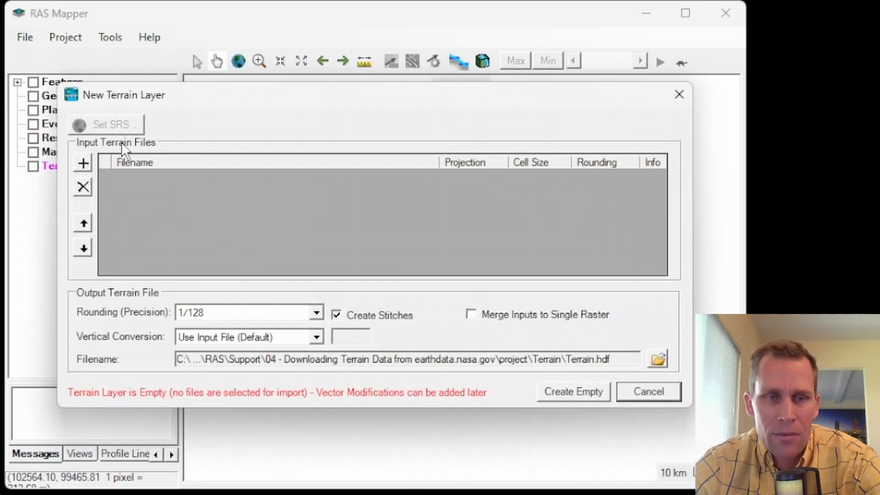
{"action": "left_click", "coordinate": [83, 165]}
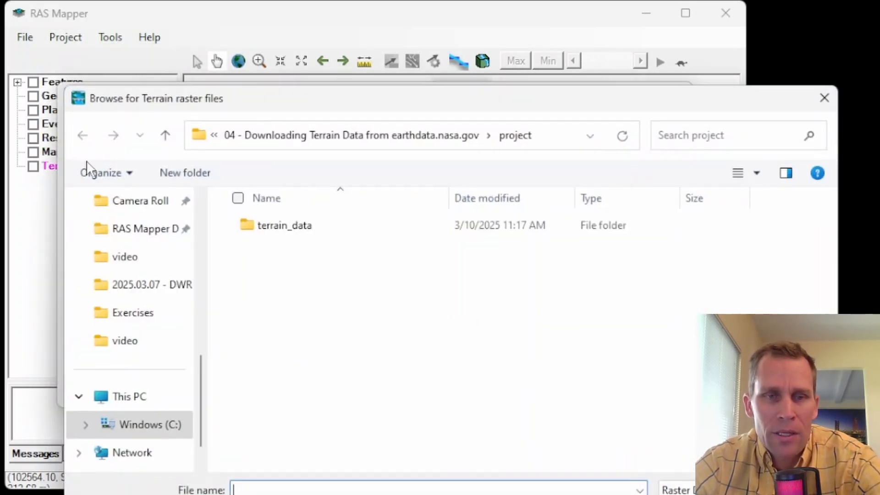
{"action": "left_click_drag", "start_coordinate": [282, 89], "coordinate": [271, 0]}
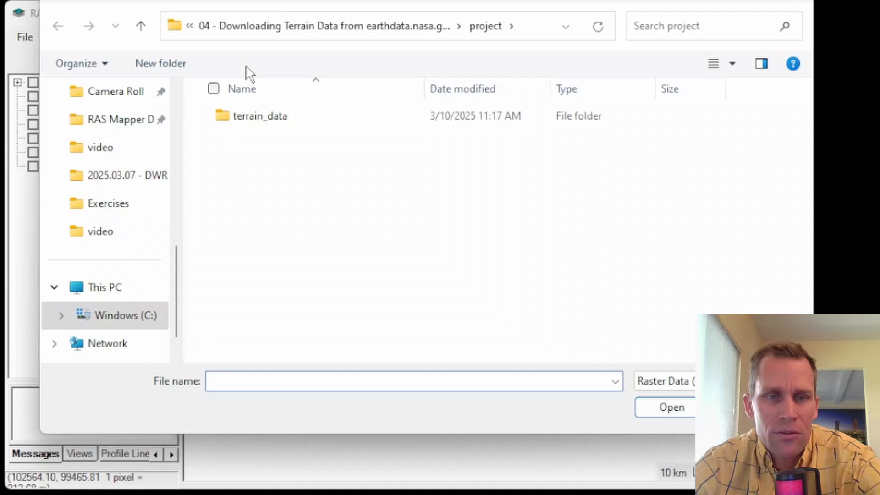
{"action": "double_click", "coordinate": [247, 119]}
{"action": "left_click_drag", "start_coordinate": [456, 267], "coordinate": [188, 90]}
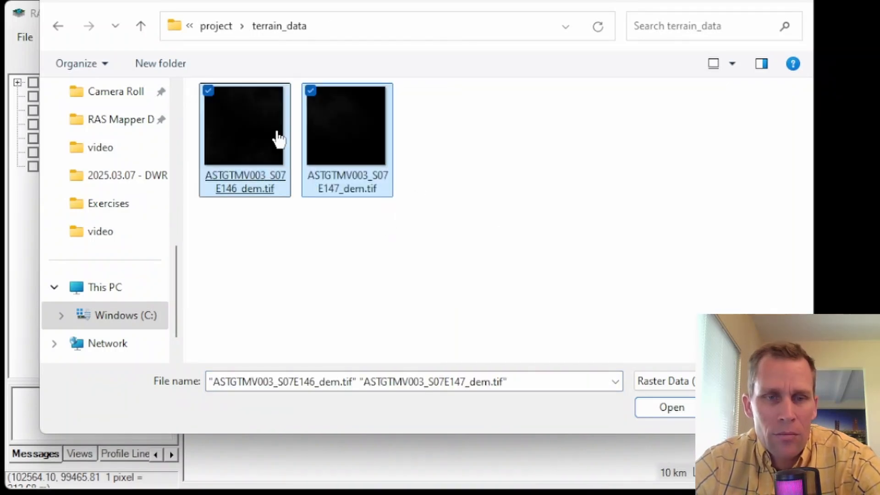
{"action": "left_click", "coordinate": [660, 407]}
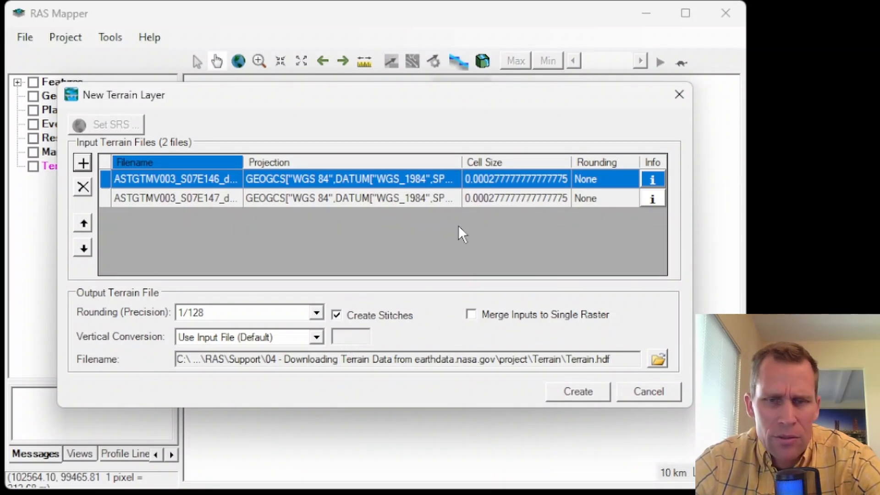
Create the terrain from both input tiles with the default output settings and close the computation report.
{"action": "left_click", "coordinate": [579, 391]}
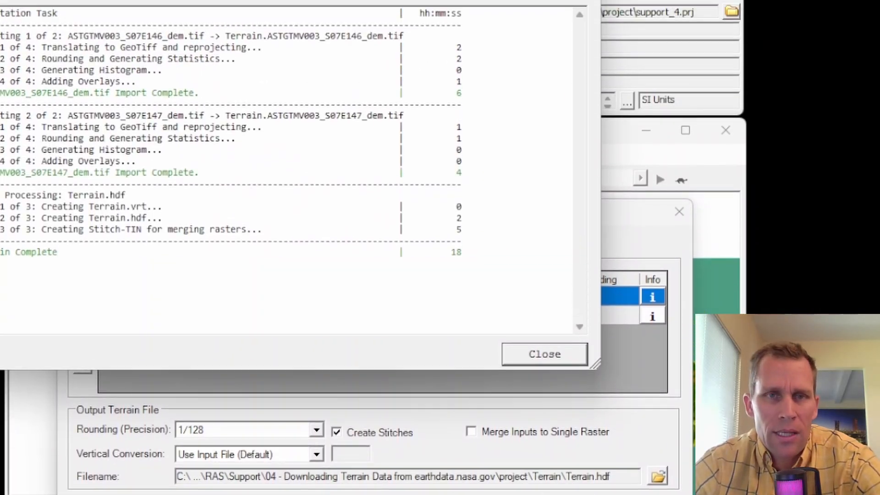
{"action": "left_click_drag", "start_coordinate": [366, 1], "coordinate": [457, 30]}
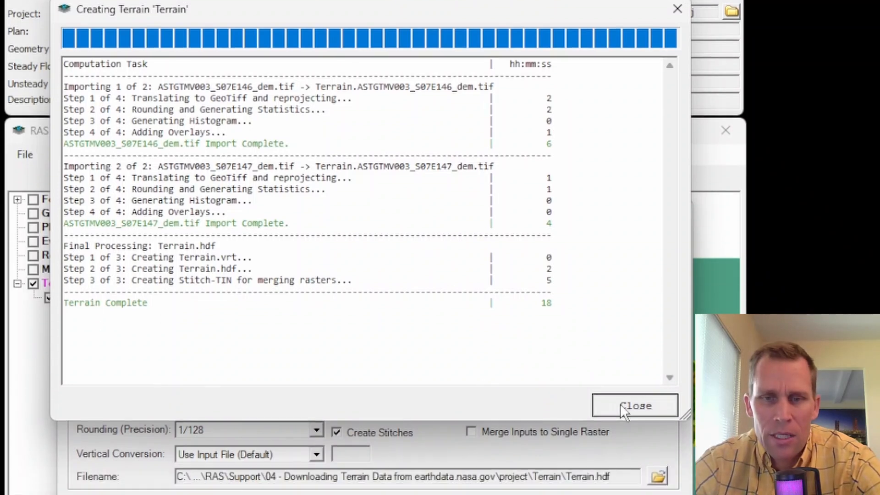
{"action": "left_click", "coordinate": [625, 430]}
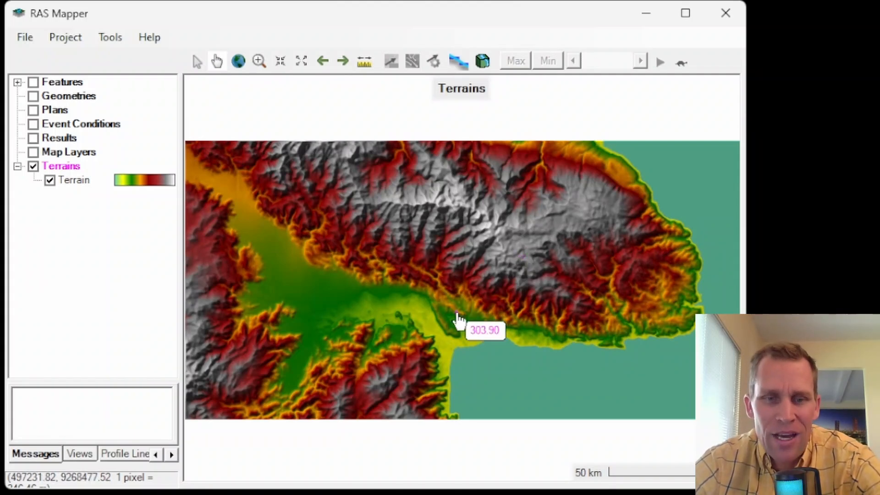
Add ArcGIS World Topo Map as web imagery and show the map layers over the terrain around the river mouth.
{"action": "scroll", "coordinate": [453, 353], "scroll_direction": "up", "scroll_amount": 3}
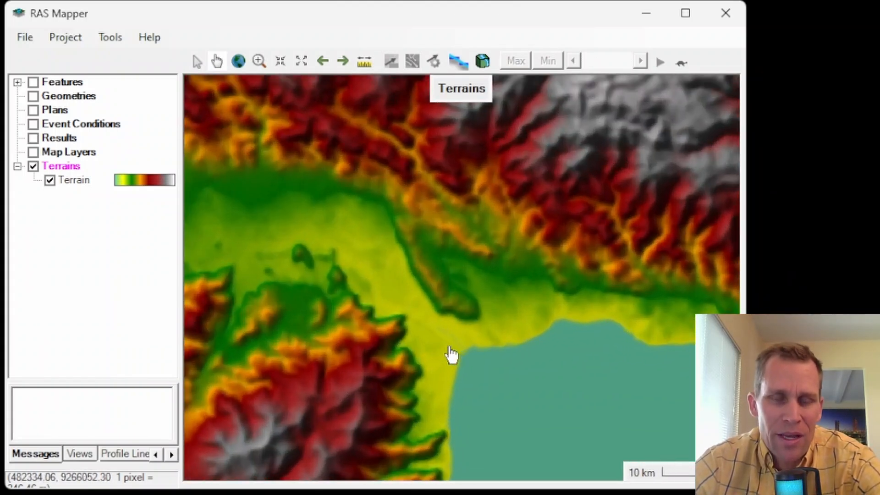
{"action": "scroll", "coordinate": [452, 356], "scroll_direction": "up", "scroll_amount": 1}
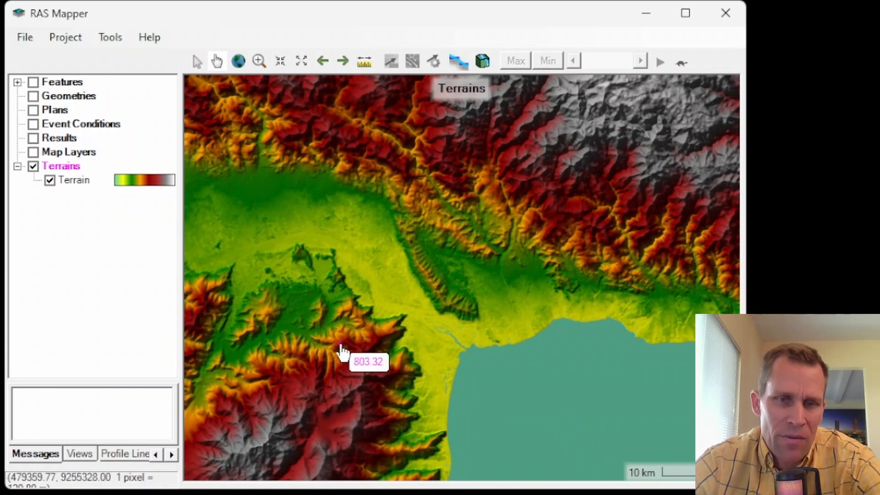
{"action": "left_click_drag", "start_coordinate": [339, 350], "coordinate": [367, 295]}
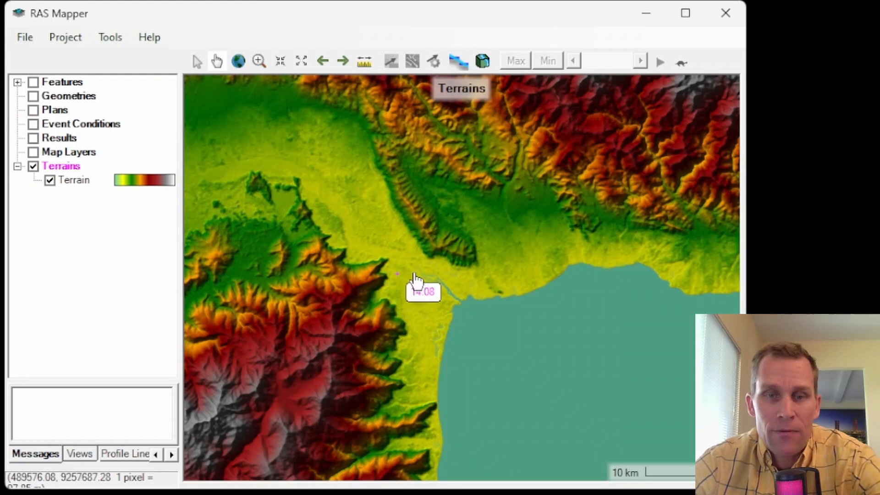
{"action": "left_click", "coordinate": [75, 42]}
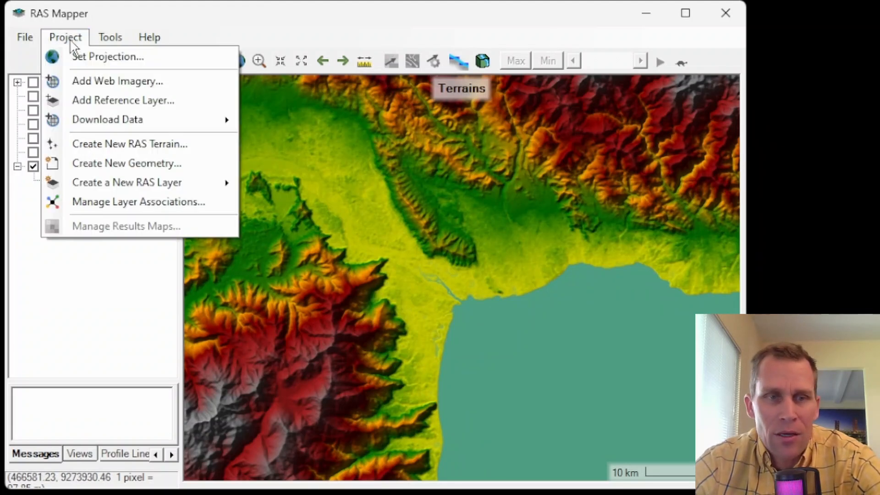
{"action": "left_click", "coordinate": [87, 81]}
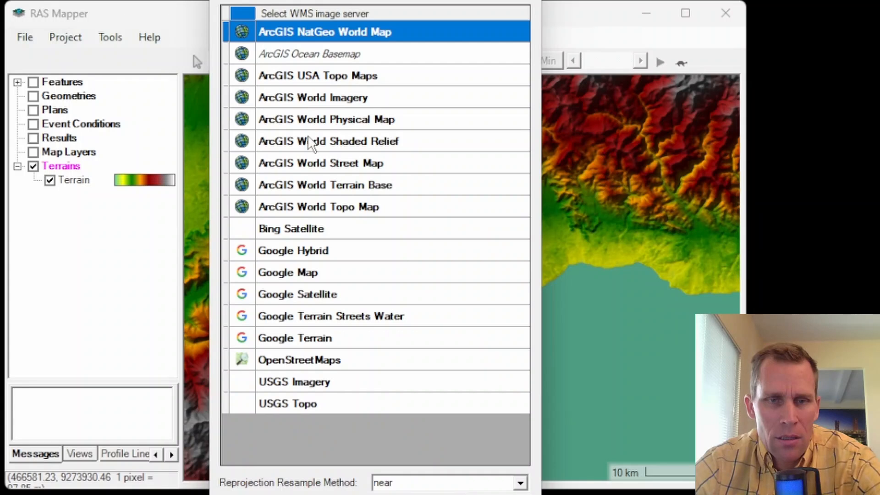
{"action": "left_click", "coordinate": [322, 209]}
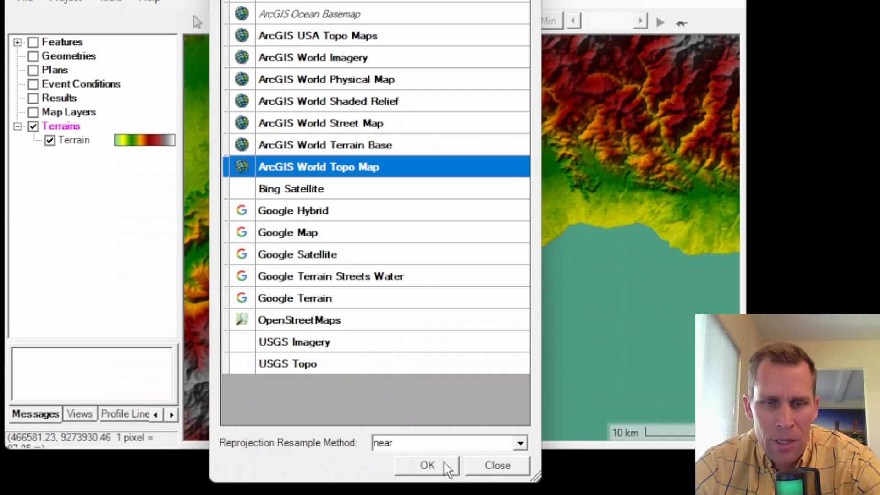
{"action": "left_click", "coordinate": [441, 465]}
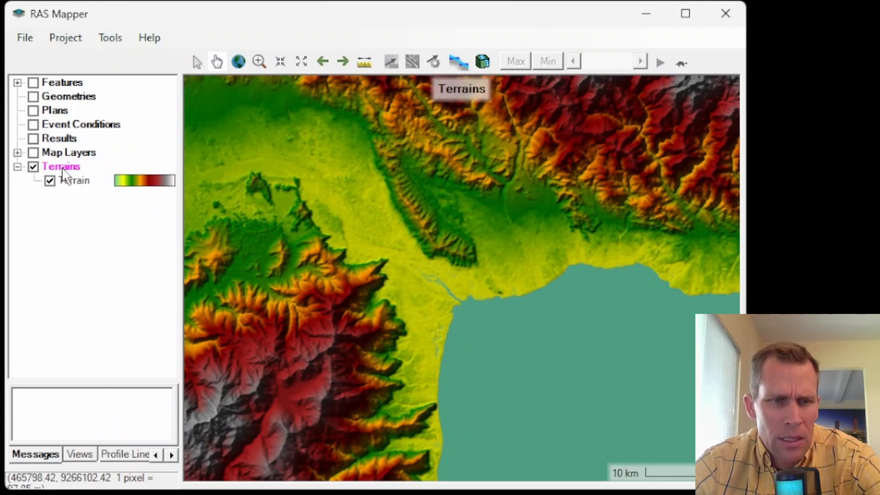
{"action": "left_click", "coordinate": [33, 153]}
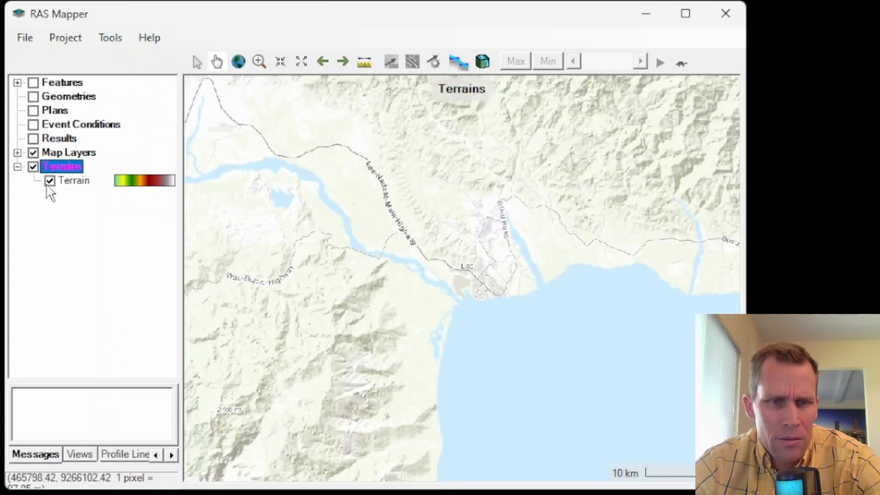
Compare the topo map with the terrain near the river mouth by switching the map layers off and on.
{"action": "scroll", "coordinate": [511, 308], "scroll_direction": "up", "scroll_amount": 2}
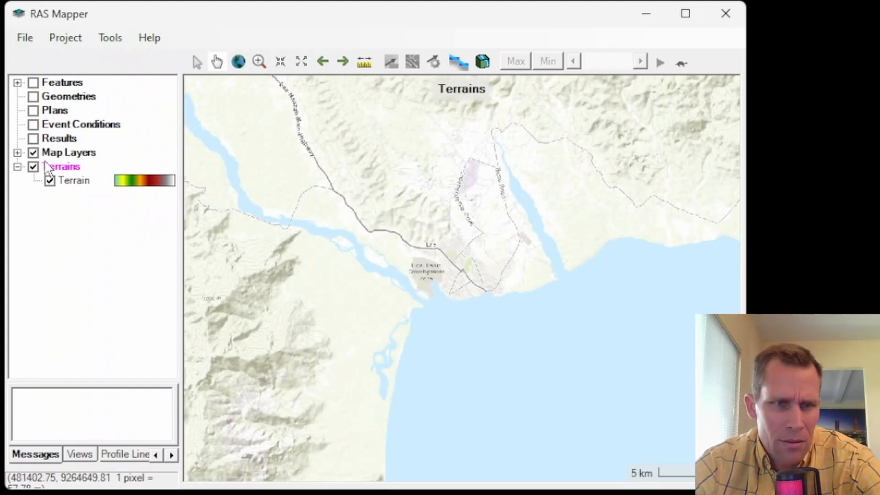
{"action": "left_click", "coordinate": [33, 153]}
{"action": "left_click", "coordinate": [33, 153]}
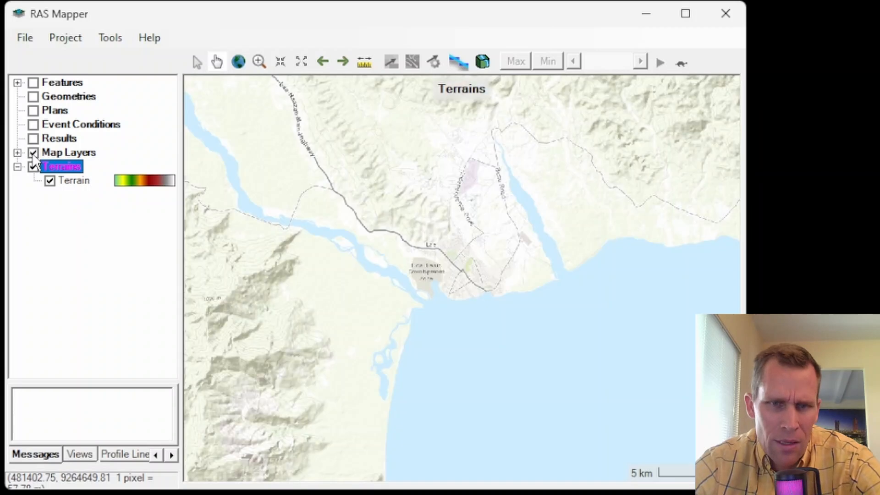
Add Google Satellite as web imagery and hide the ArcGIS World Topo Map layer.
{"action": "left_click", "coordinate": [66, 37]}
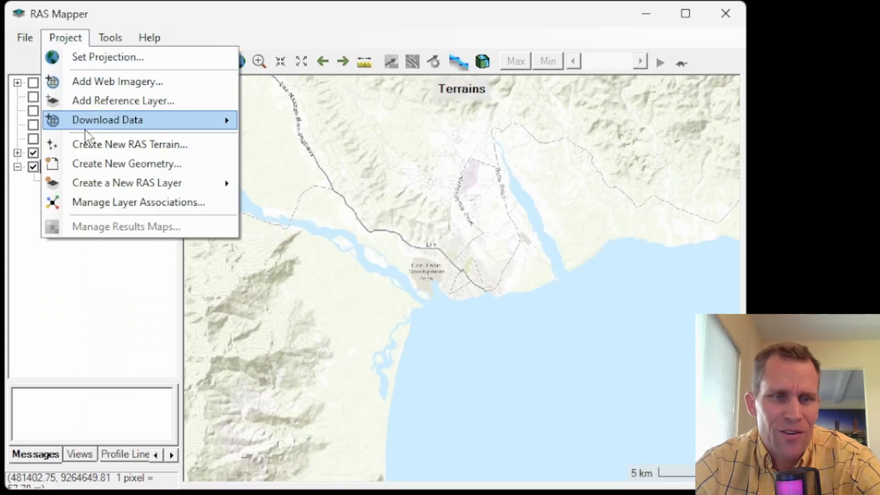
{"action": "left_click", "coordinate": [90, 83]}
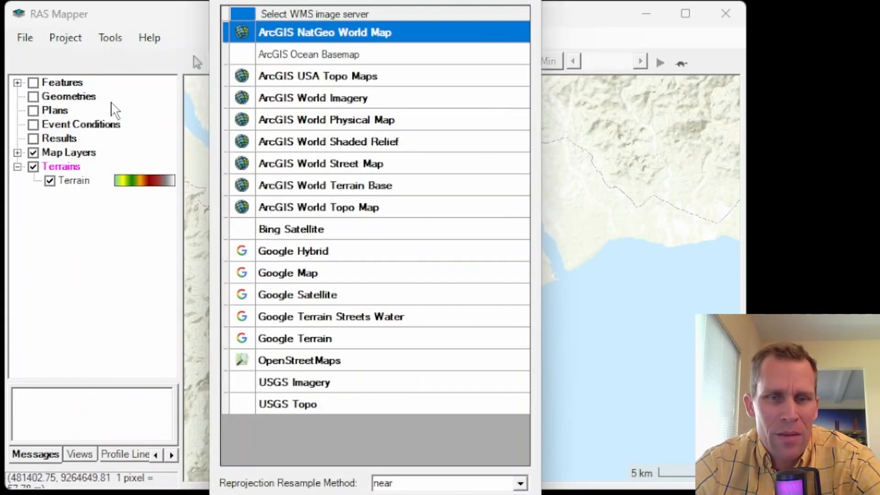
{"action": "left_click", "coordinate": [284, 303]}
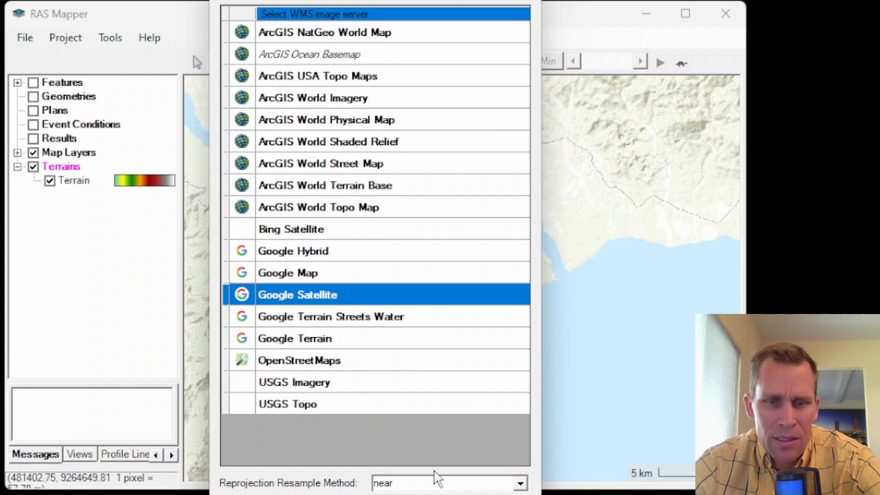
{"action": "left_click", "coordinate": [433, 494]}
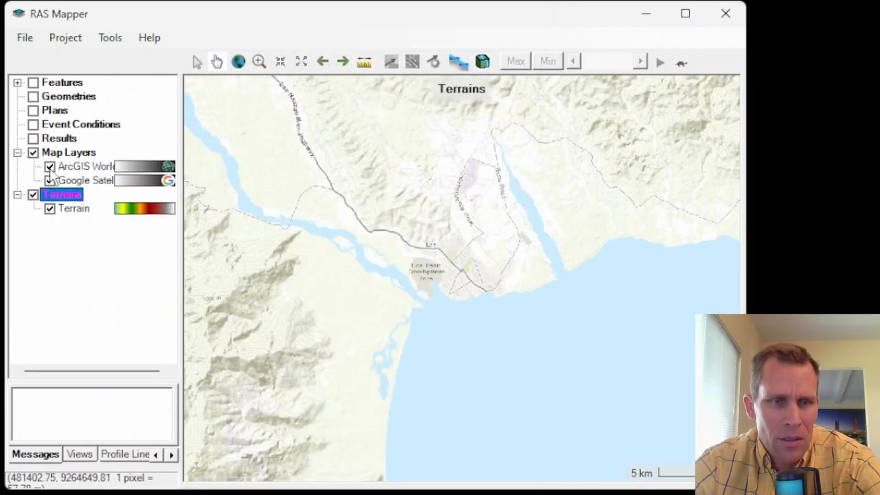
{"action": "left_click", "coordinate": [49, 167]}
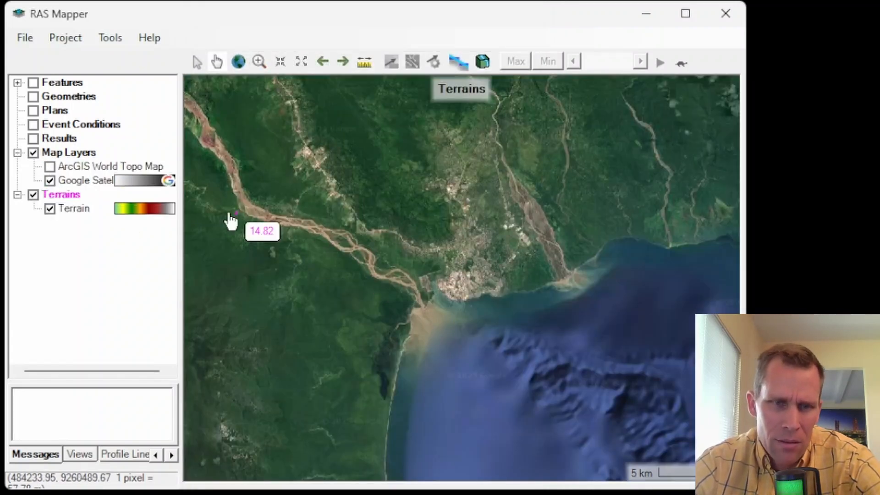
Compare the satellite imagery with the underlying terrain by switching the map layers off and on.
{"action": "left_click", "coordinate": [34, 154]}
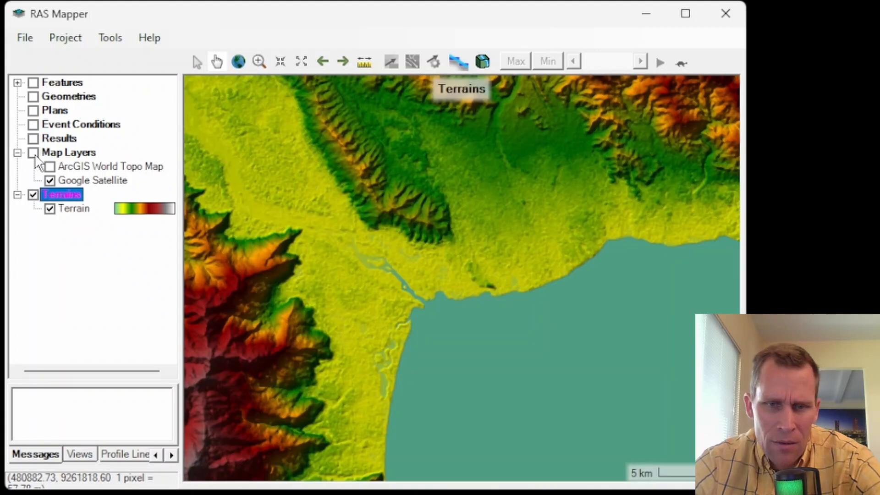
{"action": "left_click", "coordinate": [34, 154]}
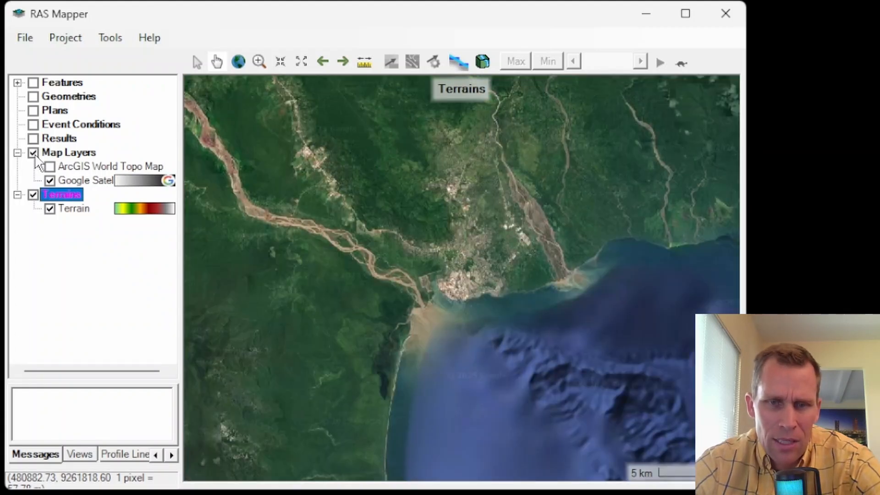